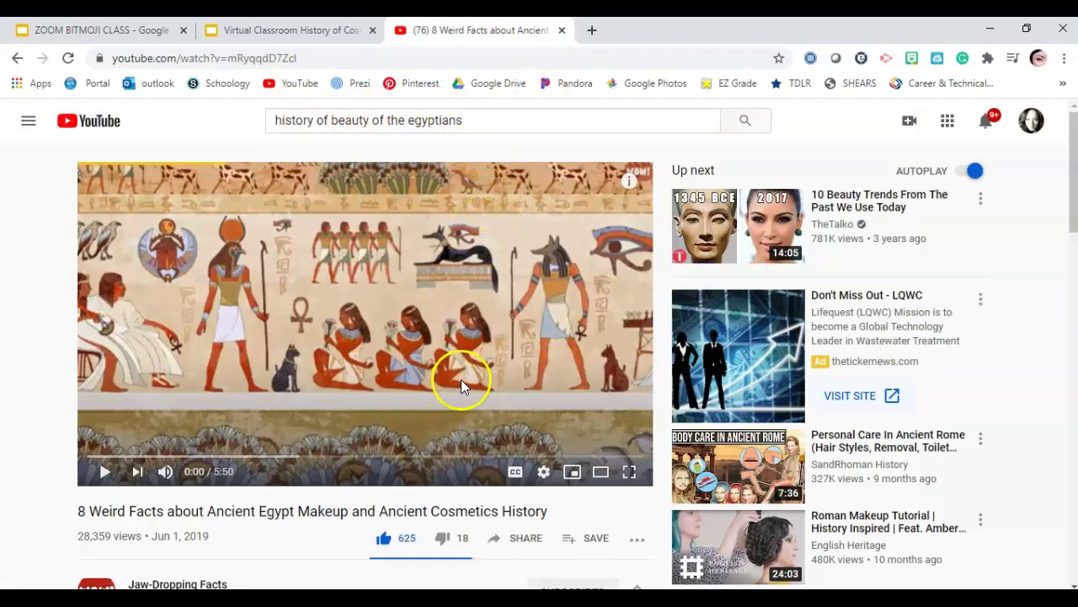
- Play the video "8 Weird Facts about Ancient Egypt Makeup and Ancient Cosmetics History" and skip the opening advertisement
{"action": "scroll", "coordinate": [464, 379], "scroll_direction": "down", "scroll_amount": 2}
{"action": "scroll", "coordinate": [468, 373], "scroll_direction": "up", "scroll_amount": 2}
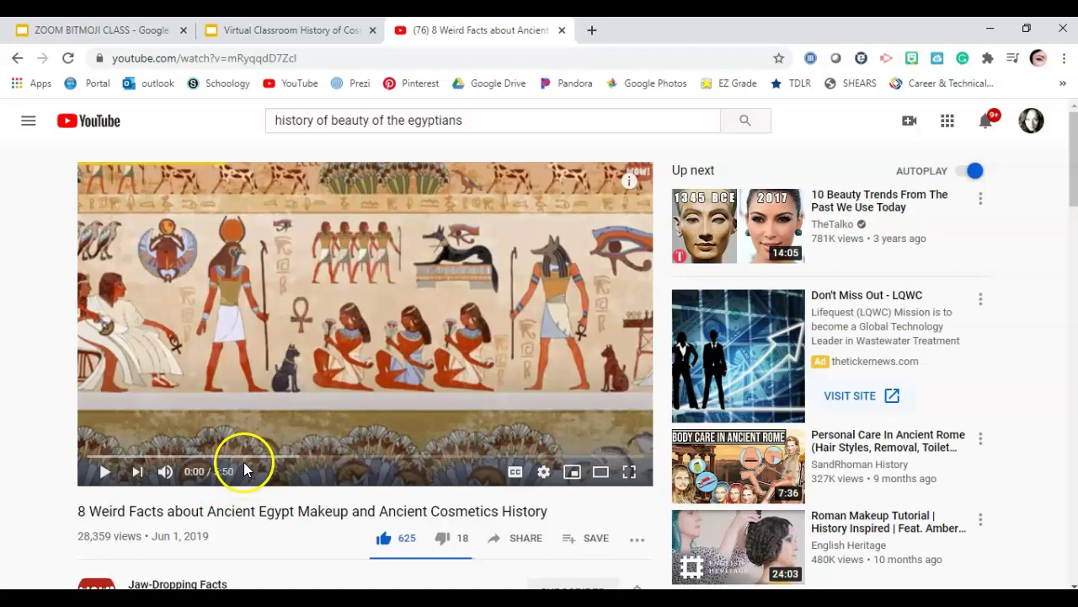
{"action": "left_click", "coordinate": [105, 472]}
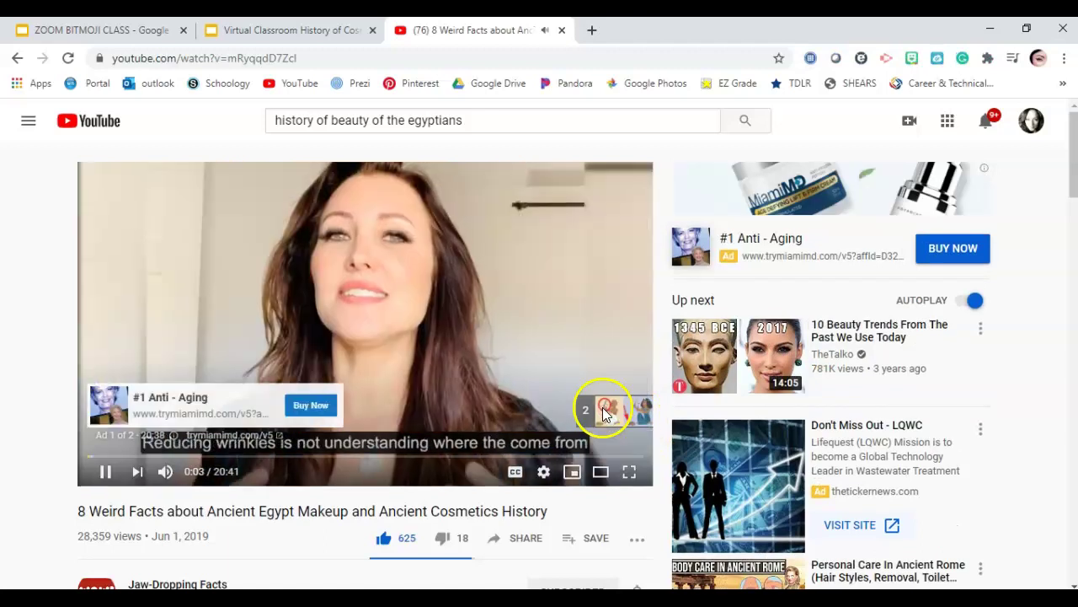
{"action": "left_click", "coordinate": [627, 415]}
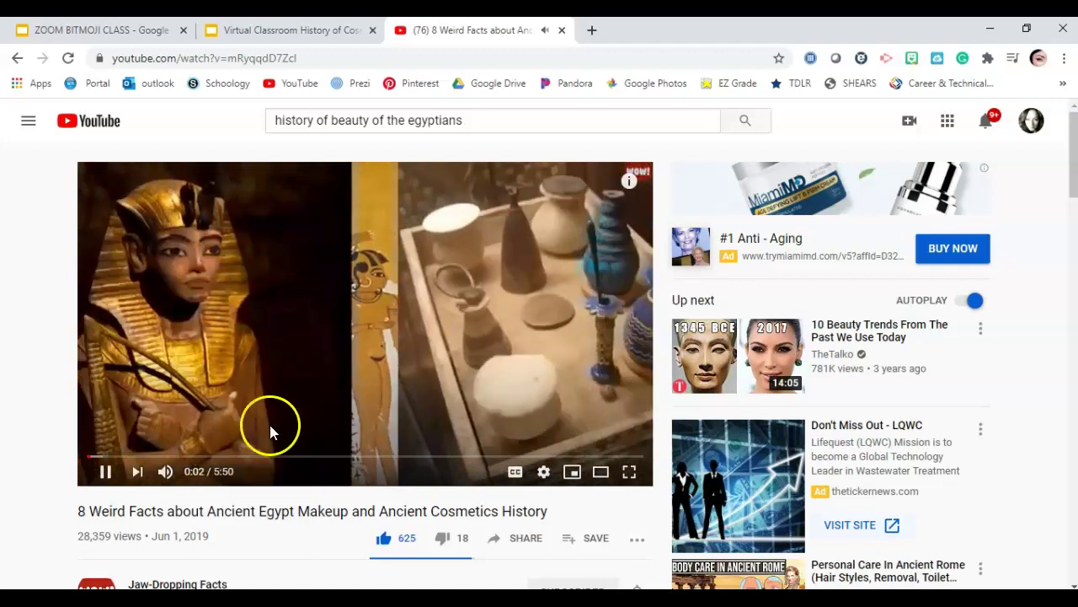
{"action": "left_click", "coordinate": [138, 473]}
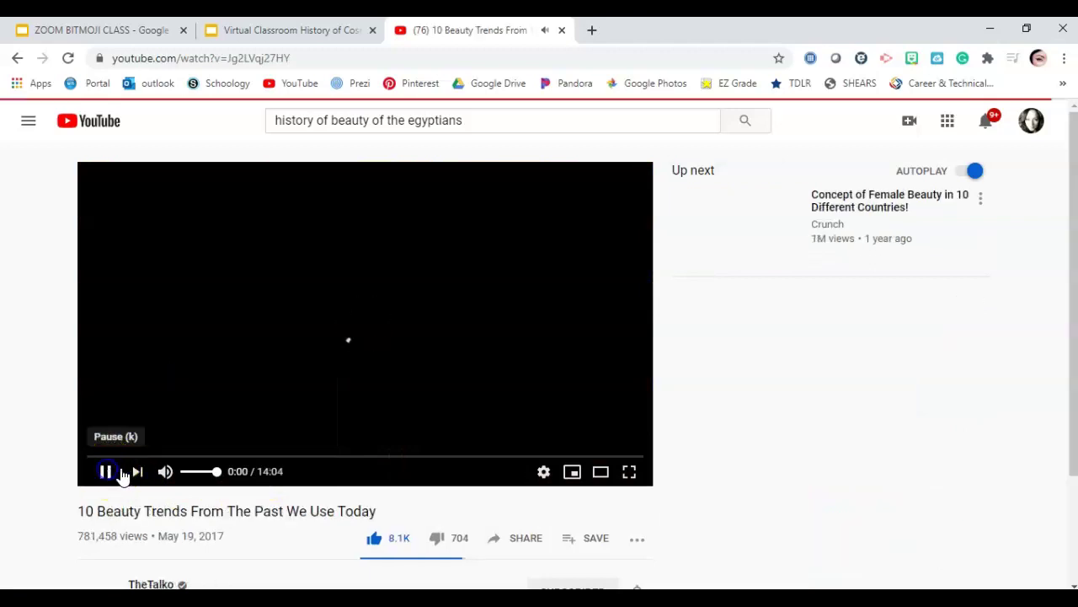
{"action": "left_click", "coordinate": [105, 473]}
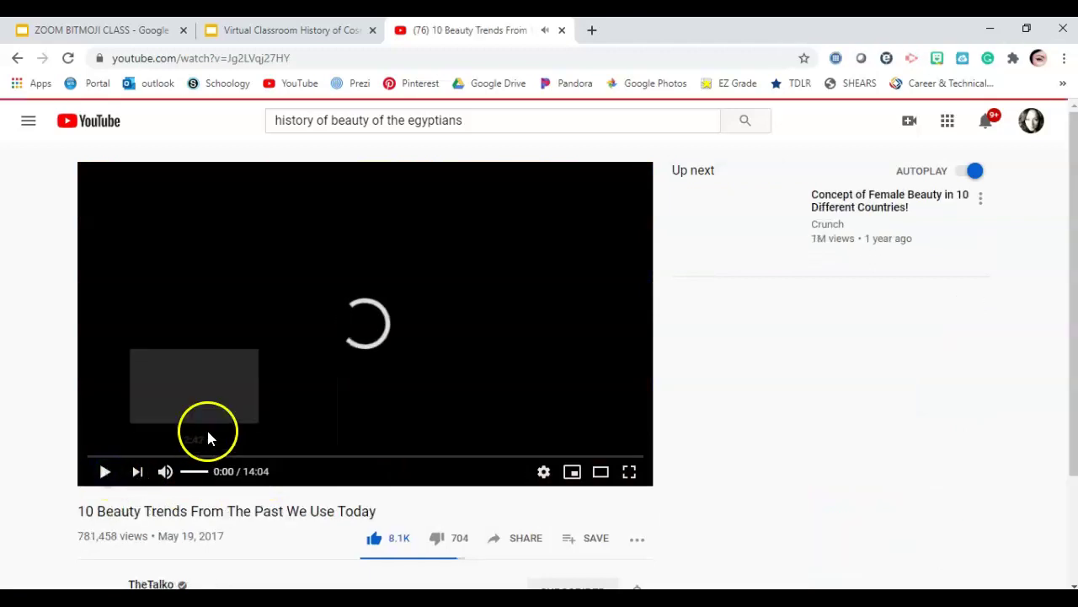
{"action": "left_click", "coordinate": [18, 67]}
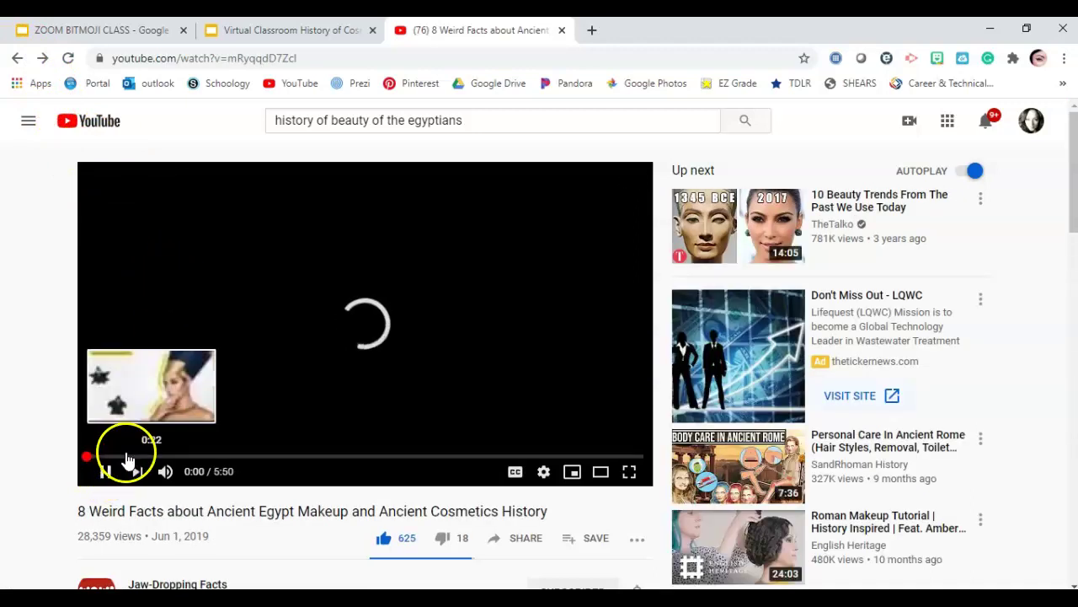
- Mute the Ancient Egypt makeup video and dismiss the advertisement overlaid on it
{"action": "left_click", "coordinate": [140, 456]}
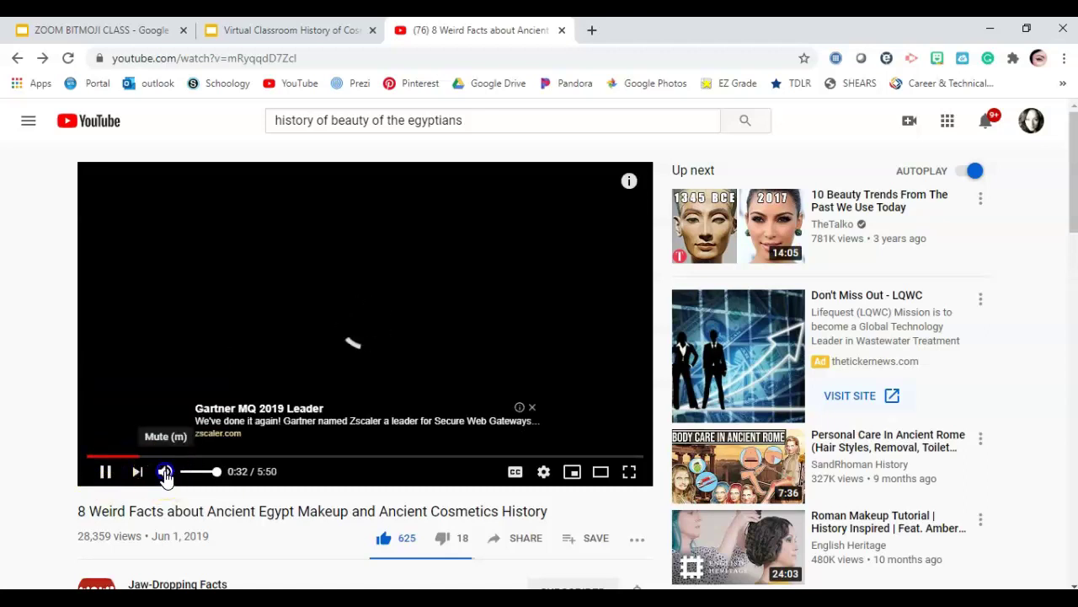
{"action": "left_click", "coordinate": [160, 469]}
{"action": "left_click", "coordinate": [186, 456]}
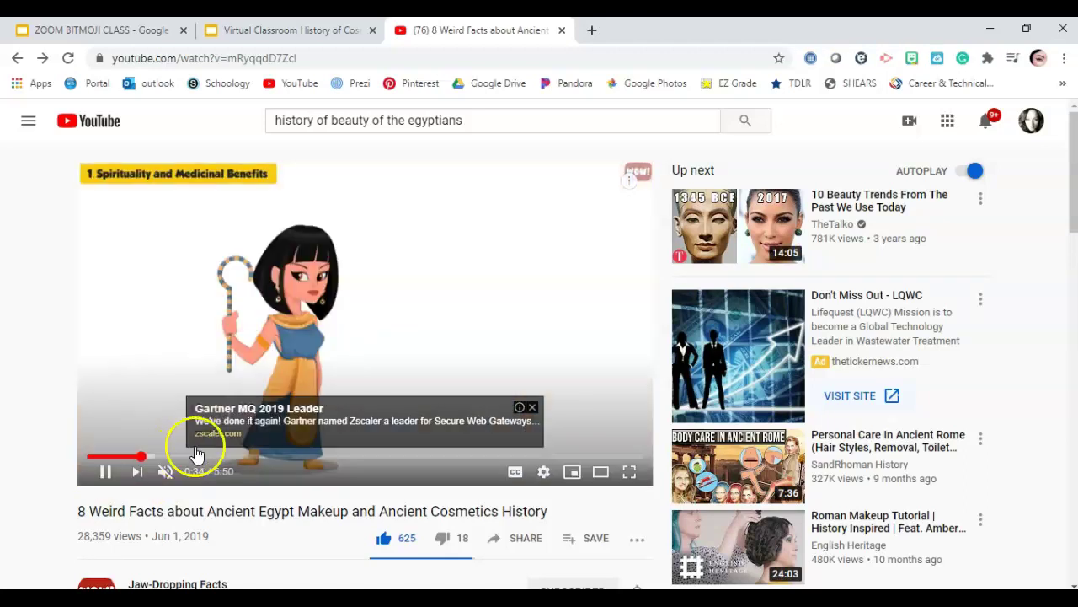
{"action": "left_click", "coordinate": [532, 407]}
- Skim the muted video in jumps from about 1:42 onward to its "Nail Care and Hair Color" section
{"action": "left_click", "coordinate": [251, 456]}
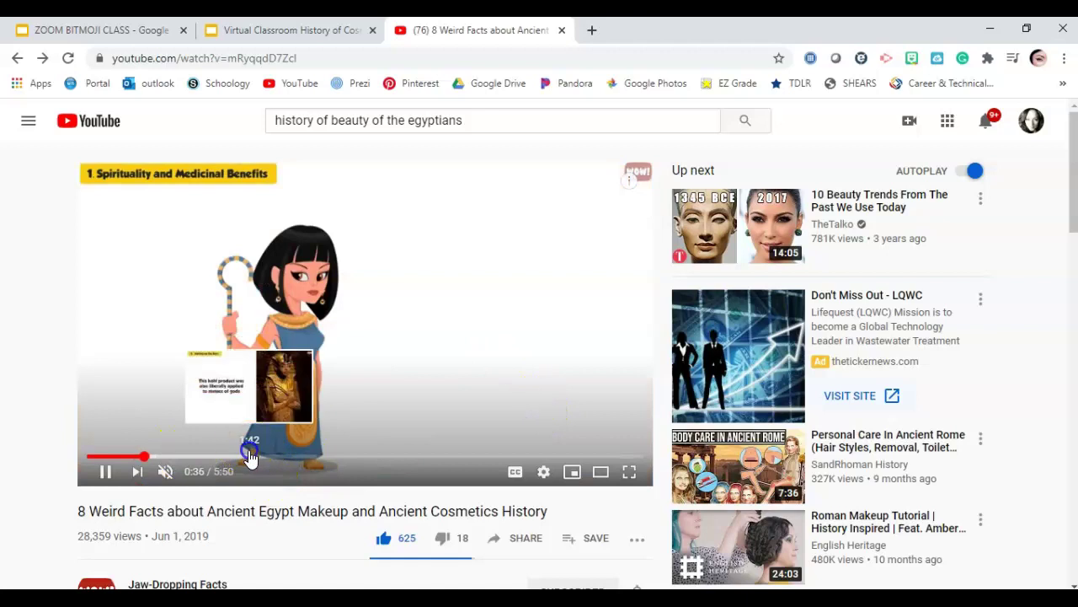
{"action": "left_click", "coordinate": [332, 442]}
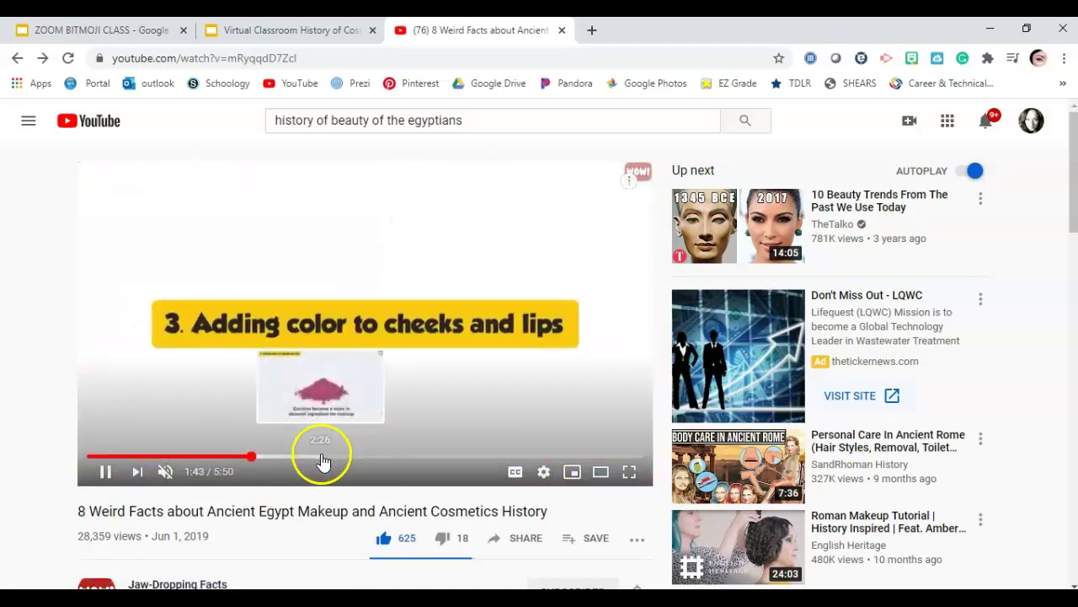
{"action": "left_click", "coordinate": [321, 455]}
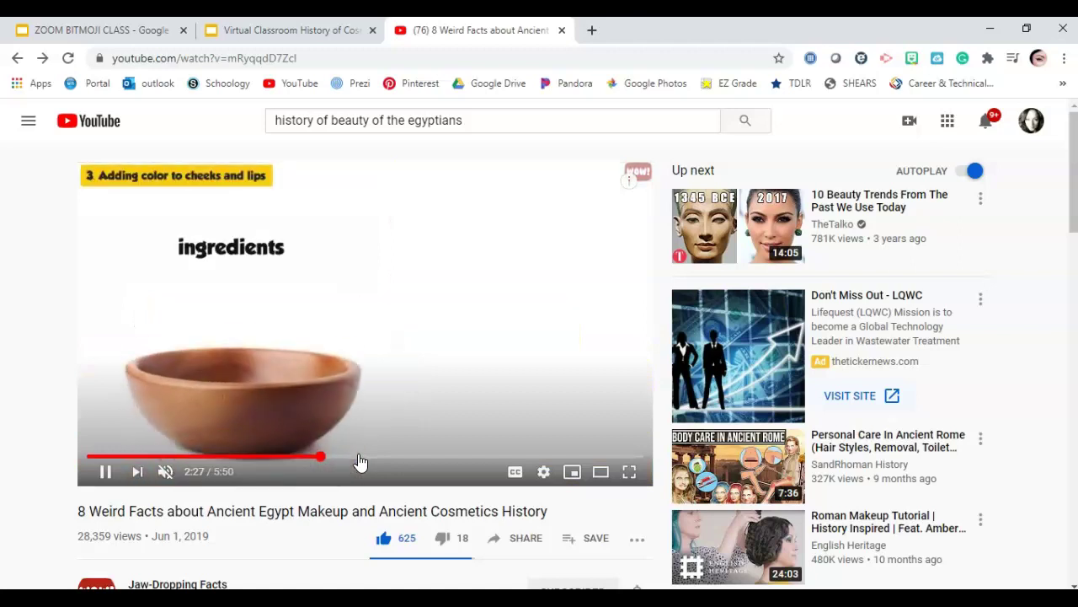
{"action": "left_click", "coordinate": [359, 458]}
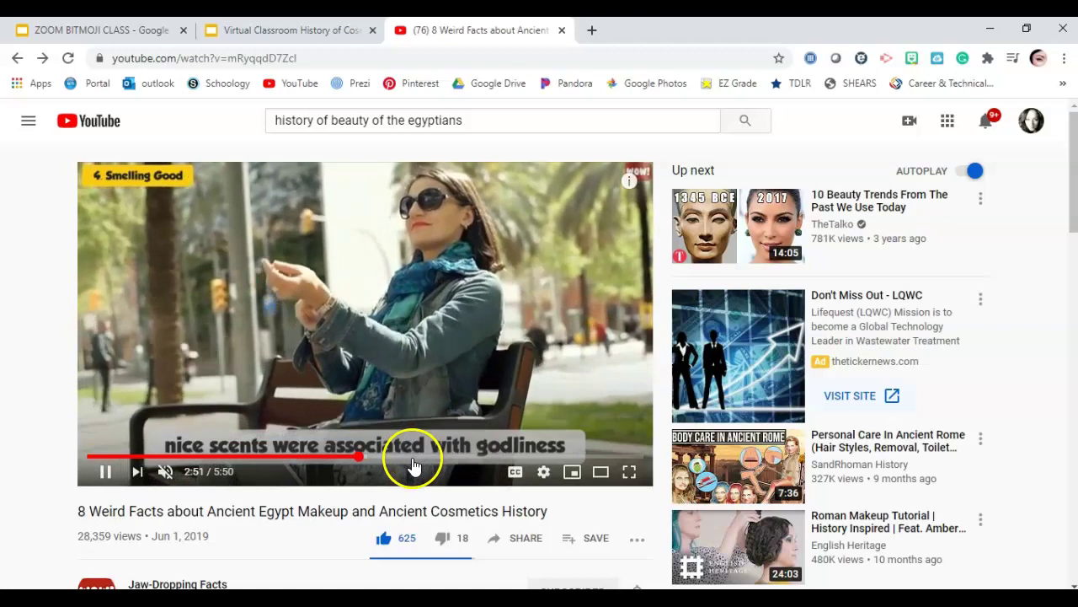
{"action": "left_click", "coordinate": [412, 459]}
{"action": "left_click", "coordinate": [459, 457]}
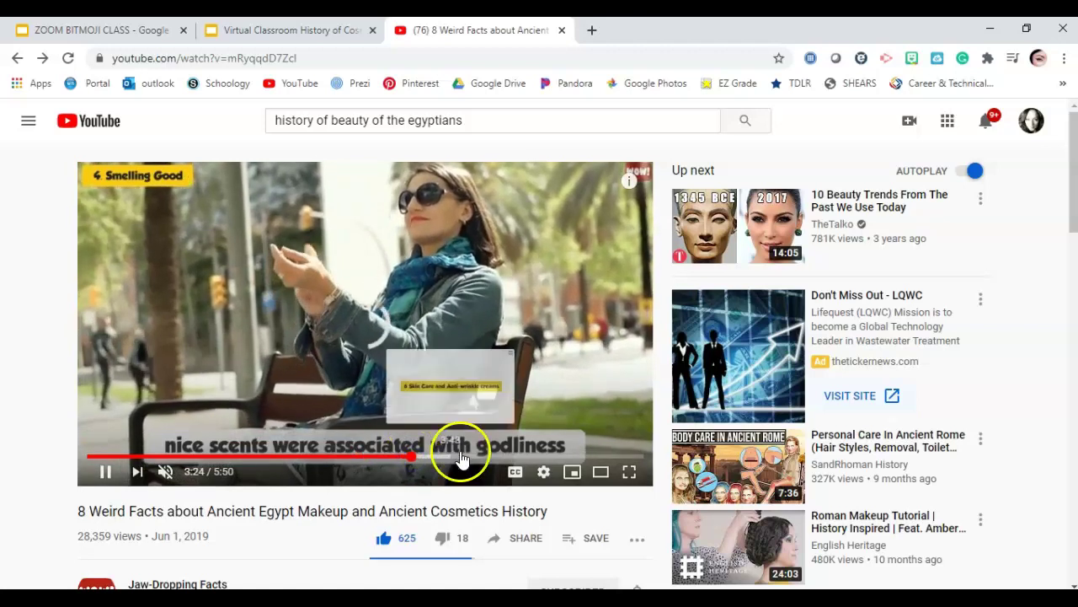
{"action": "left_click", "coordinate": [497, 459]}
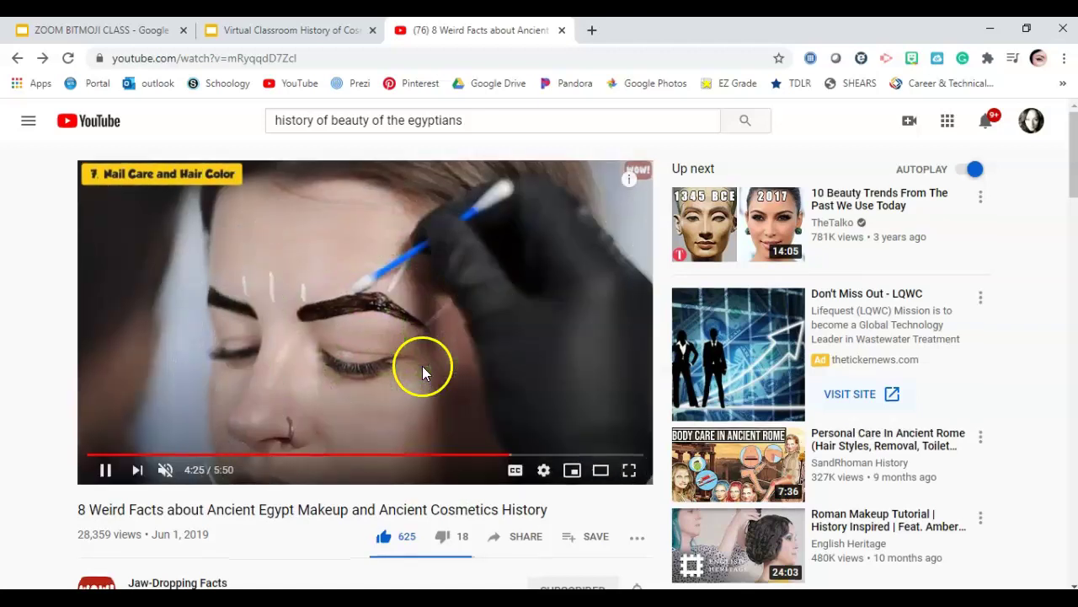
{"action": "scroll", "coordinate": [422, 366], "scroll_direction": "down", "scroll_amount": 1}
{"action": "scroll", "coordinate": [422, 366], "scroll_direction": "down", "scroll_amount": 1}
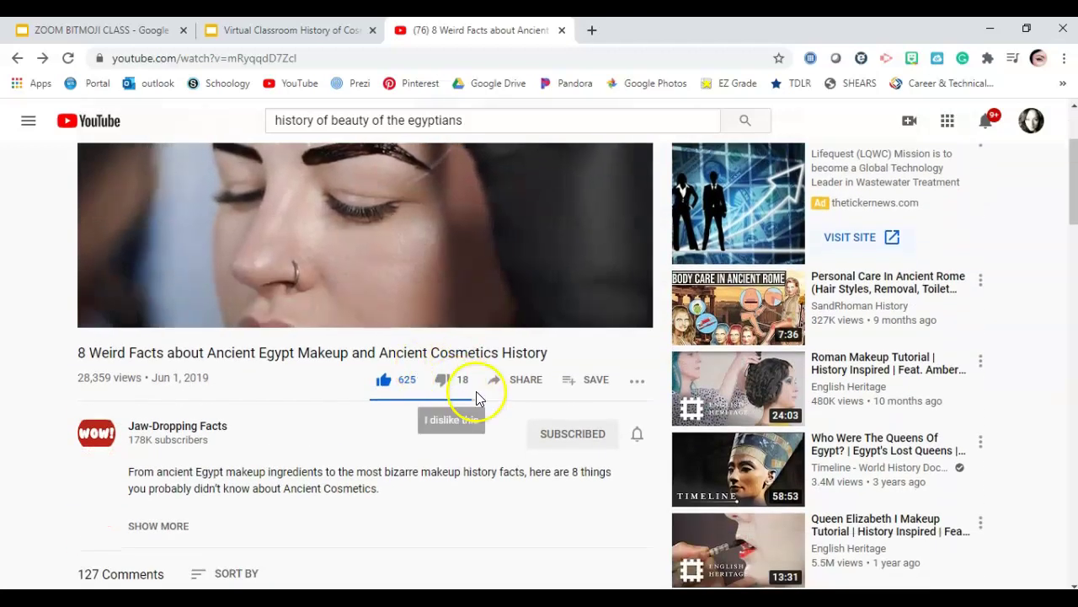
{"action": "scroll", "coordinate": [455, 362], "scroll_direction": "up", "scroll_amount": 2}
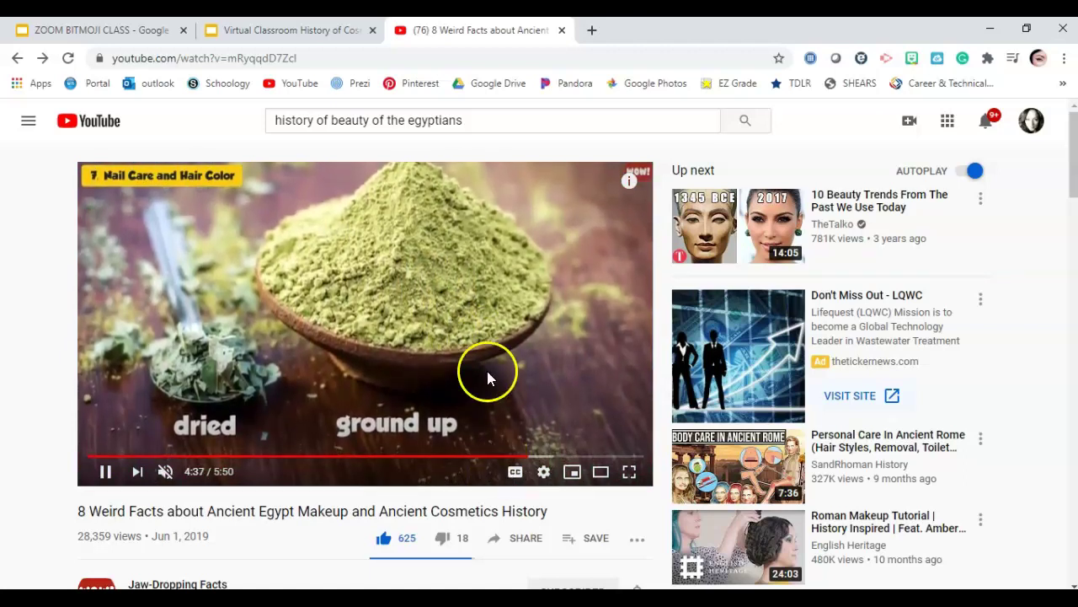
{"action": "scroll", "coordinate": [547, 506], "scroll_direction": "down", "scroll_amount": 1}
{"action": "scroll", "coordinate": [492, 464], "scroll_direction": "down", "scroll_amount": 1}
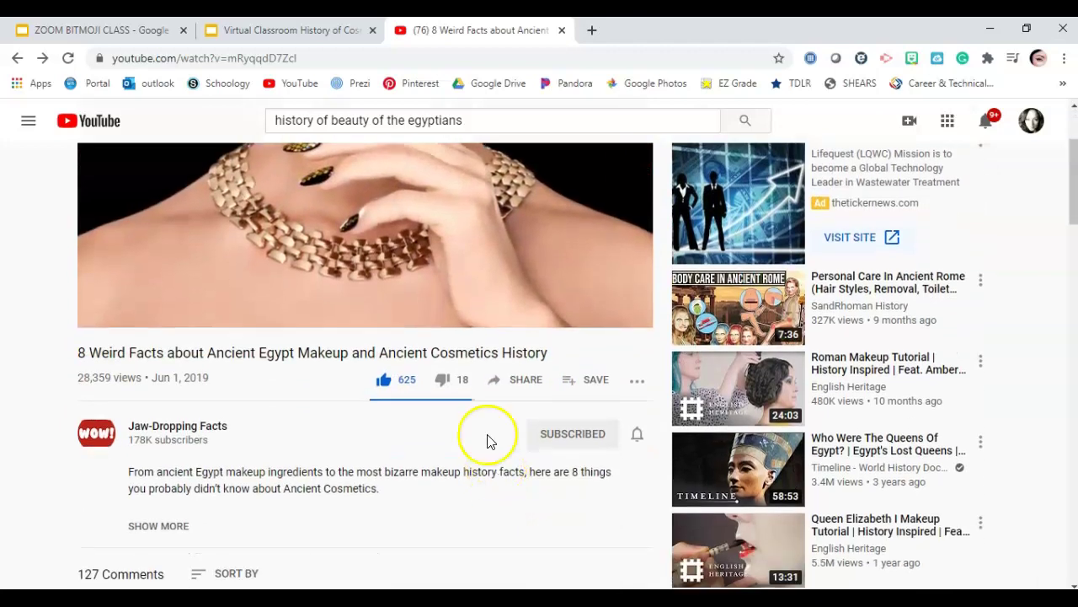
{"action": "scroll", "coordinate": [429, 364], "scroll_direction": "up", "scroll_amount": 2}
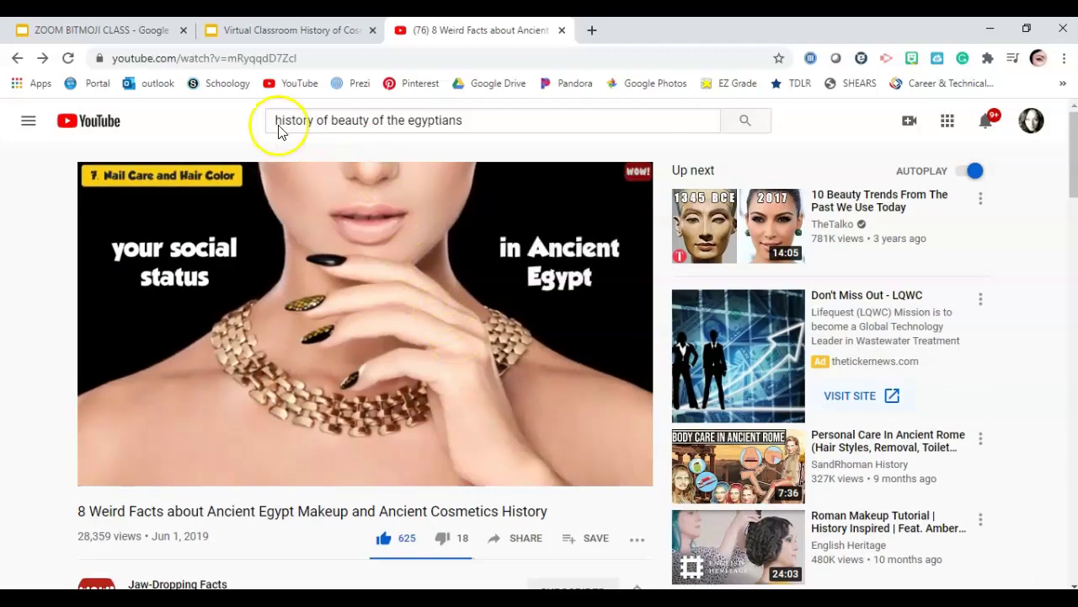
{"action": "left_click", "coordinate": [284, 31]}
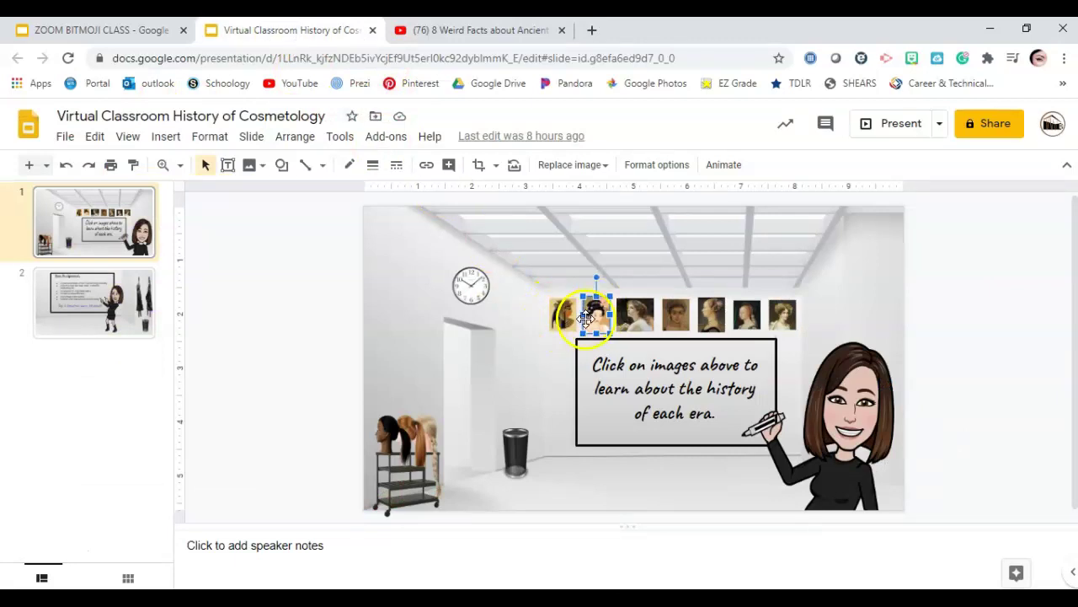
{"action": "left_click", "coordinate": [453, 31]}
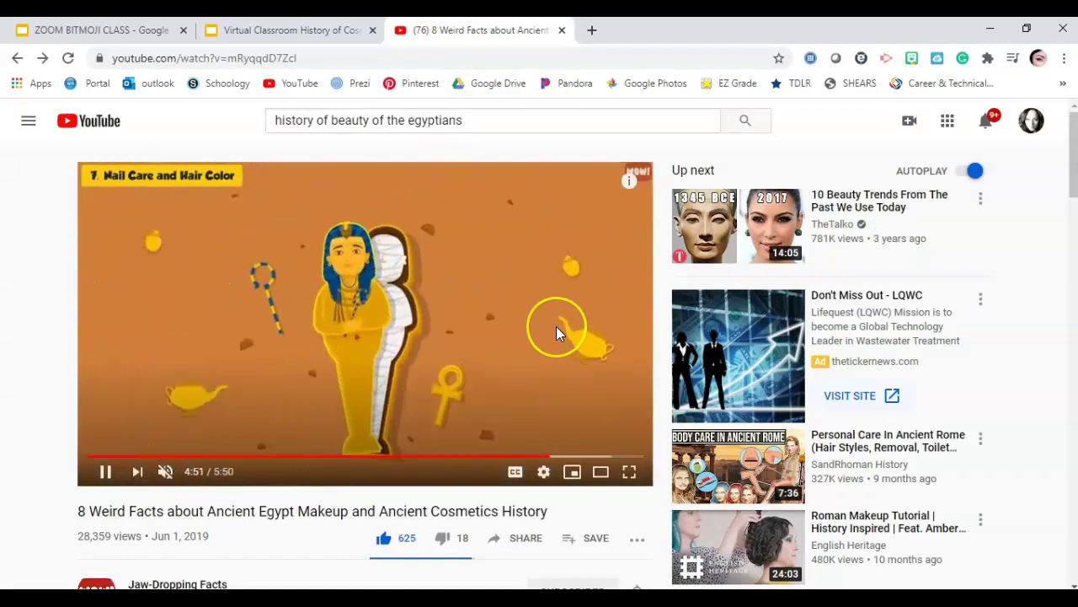
- Copy the iframe embed code of the Ancient Egypt makeup video from its sharing options
{"action": "scroll", "coordinate": [556, 335], "scroll_direction": "down", "scroll_amount": 1}
{"action": "scroll", "coordinate": [556, 335], "scroll_direction": "down", "scroll_amount": 1}
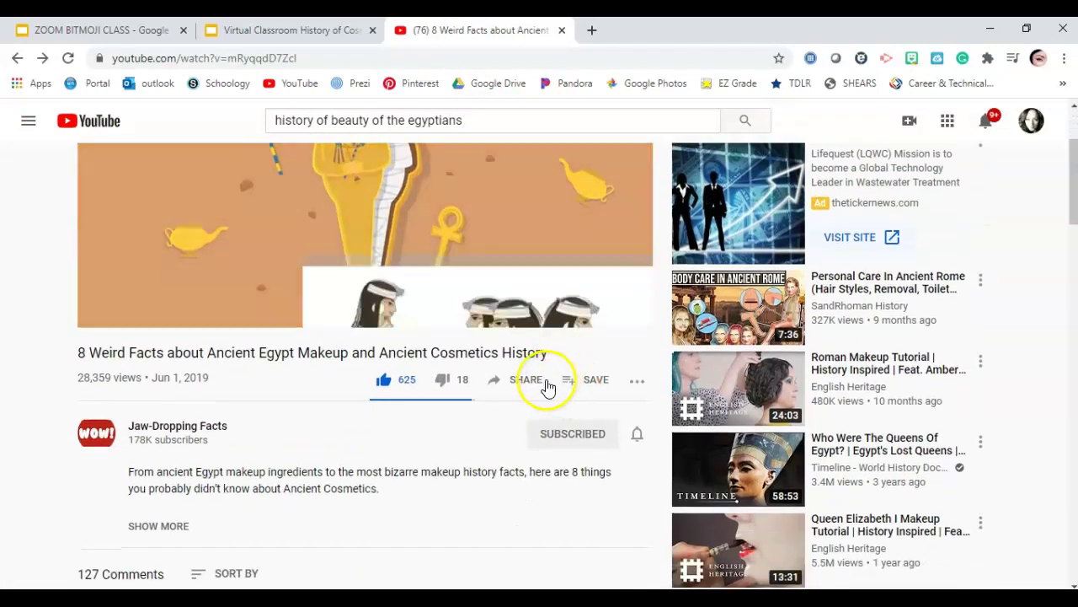
{"action": "left_click", "coordinate": [520, 382]}
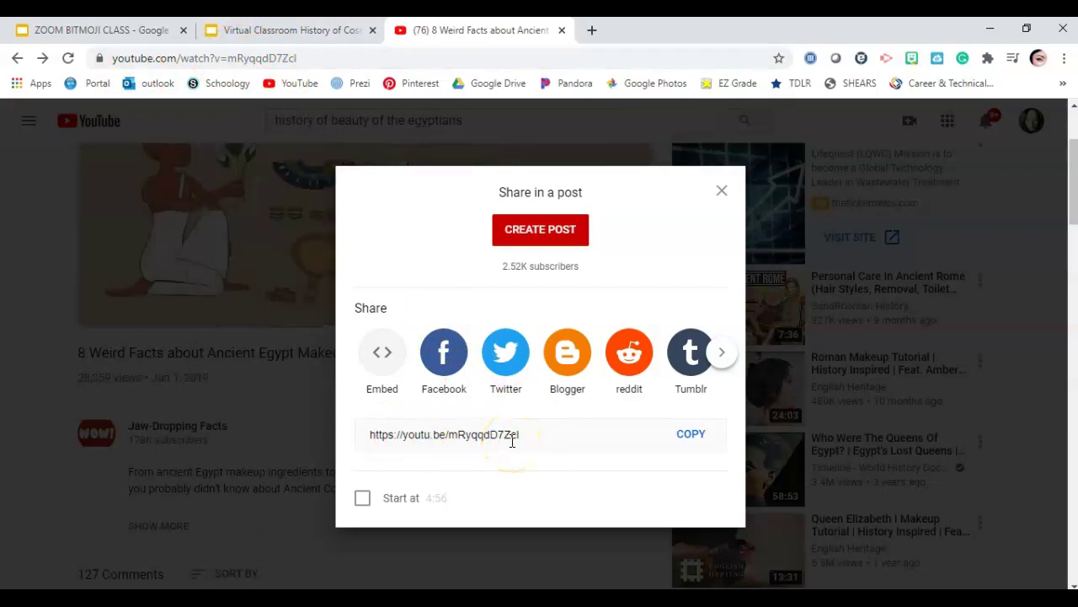
{"action": "left_click", "coordinate": [389, 353]}
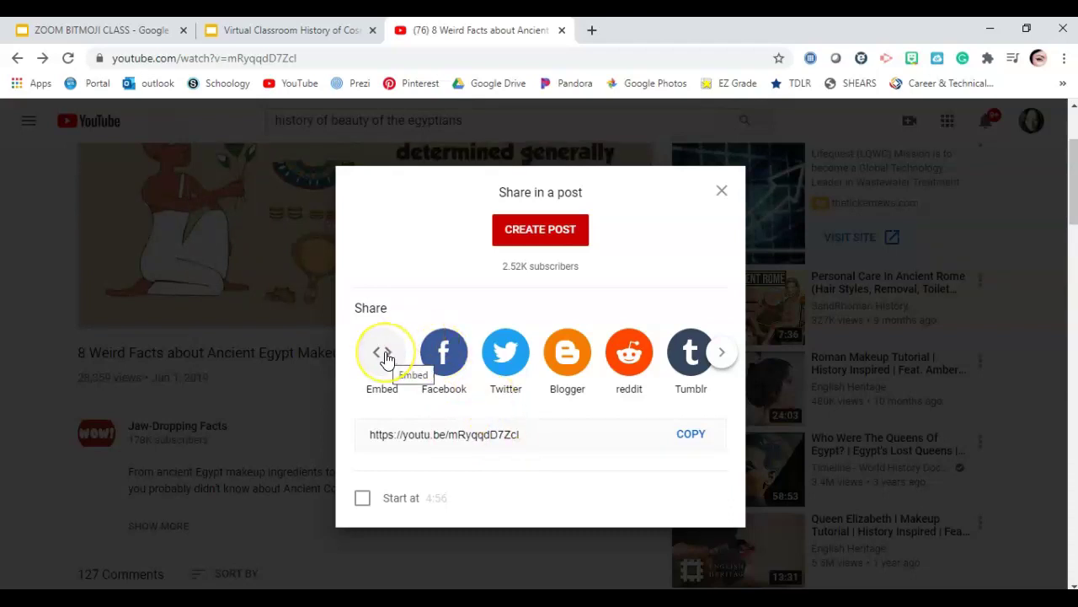
{"action": "left_click", "coordinate": [385, 357]}
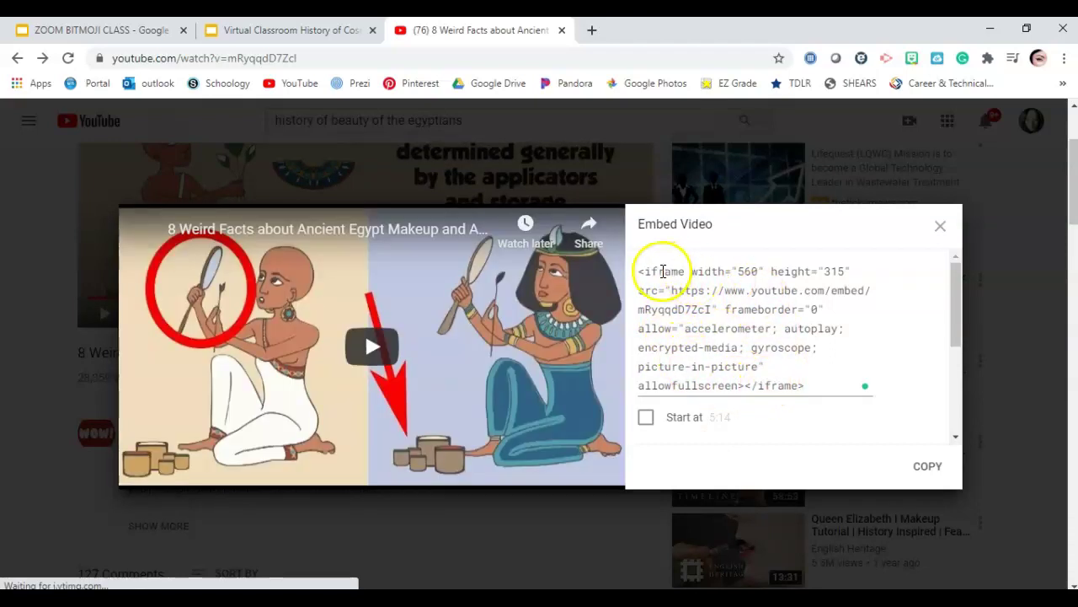
{"action": "left_click", "coordinate": [929, 468]}
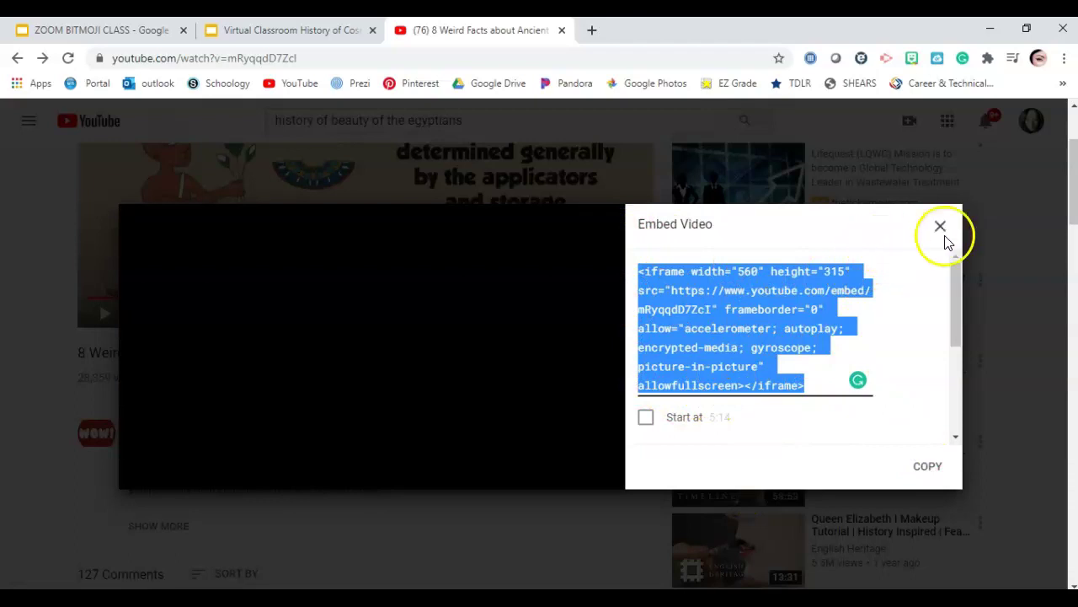
{"action": "left_click", "coordinate": [942, 232]}
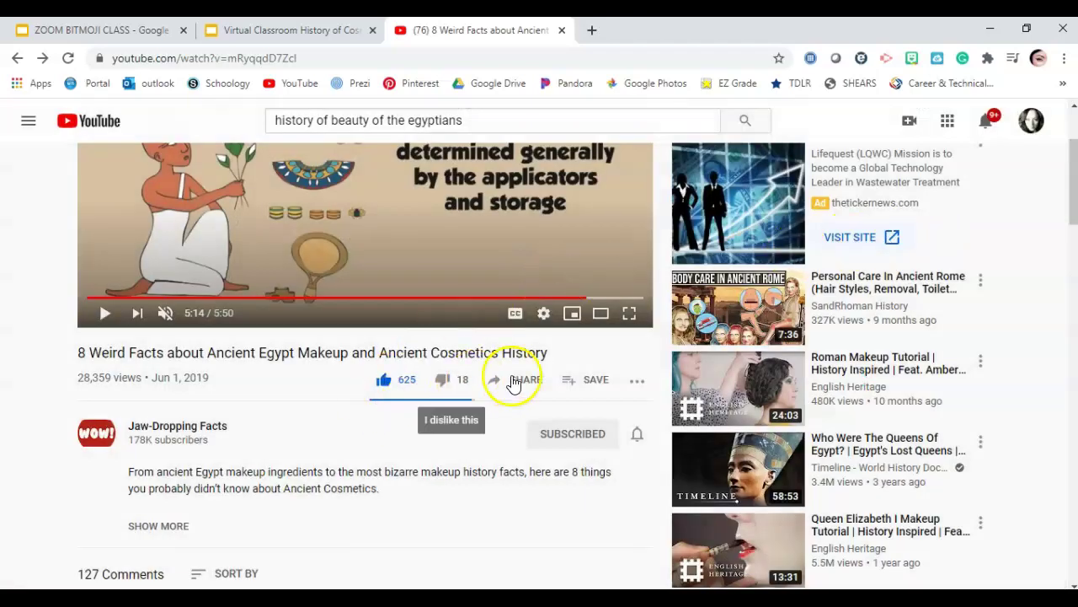
{"action": "left_click", "coordinate": [515, 381]}
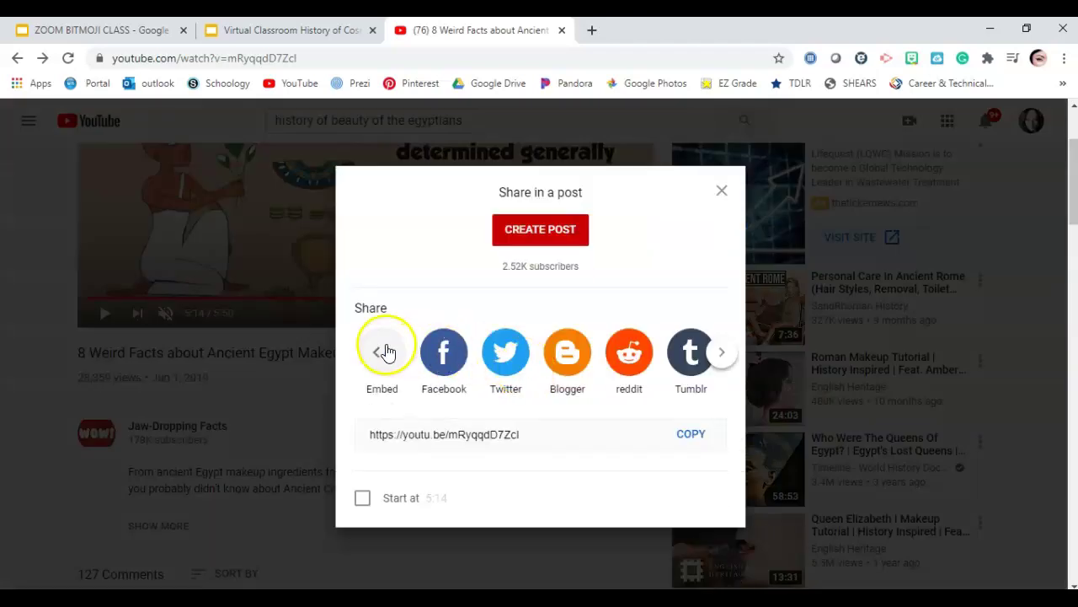
{"action": "left_click", "coordinate": [384, 348]}
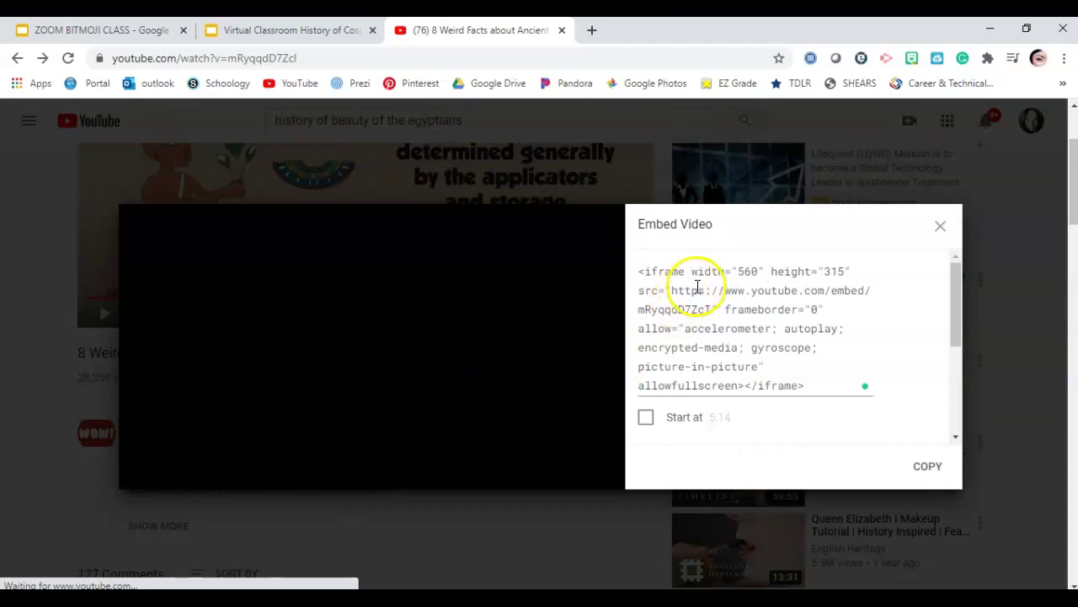
{"action": "left_click", "coordinate": [930, 465]}
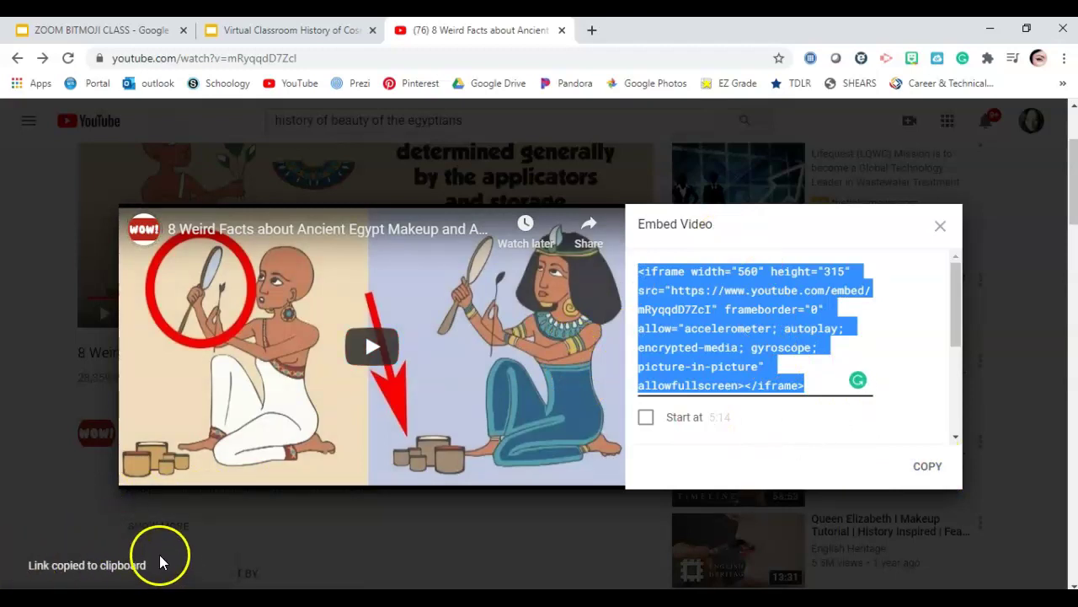
- In the Virtual Classroom History of Cosmetology presentation, try to link the second portrait on slide 1 to the video using the copied embed code
{"action": "left_click", "coordinate": [336, 32]}
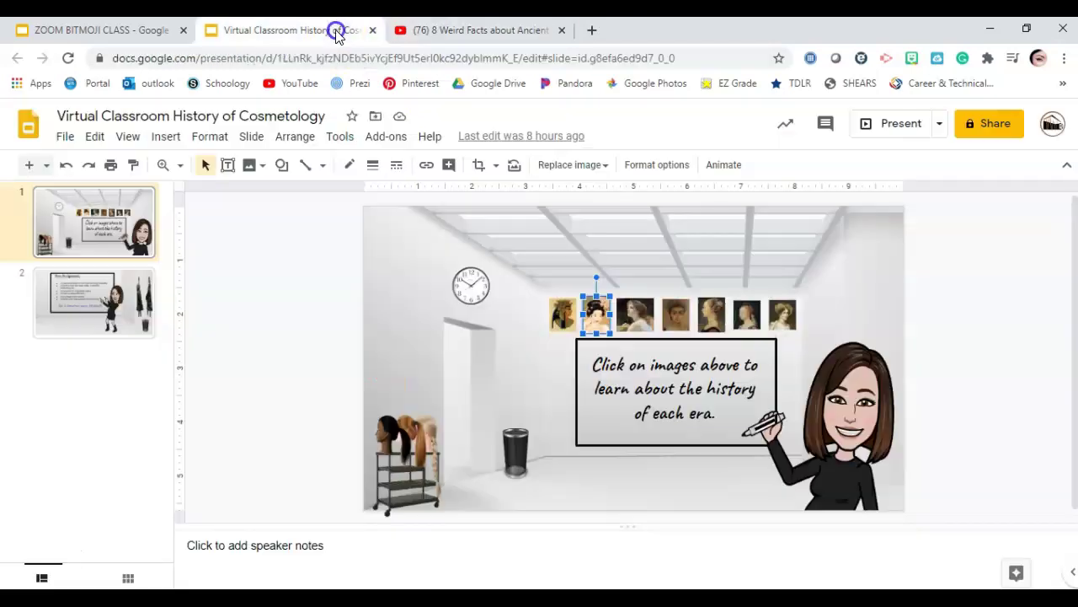
{"action": "right_click", "coordinate": [599, 320]}
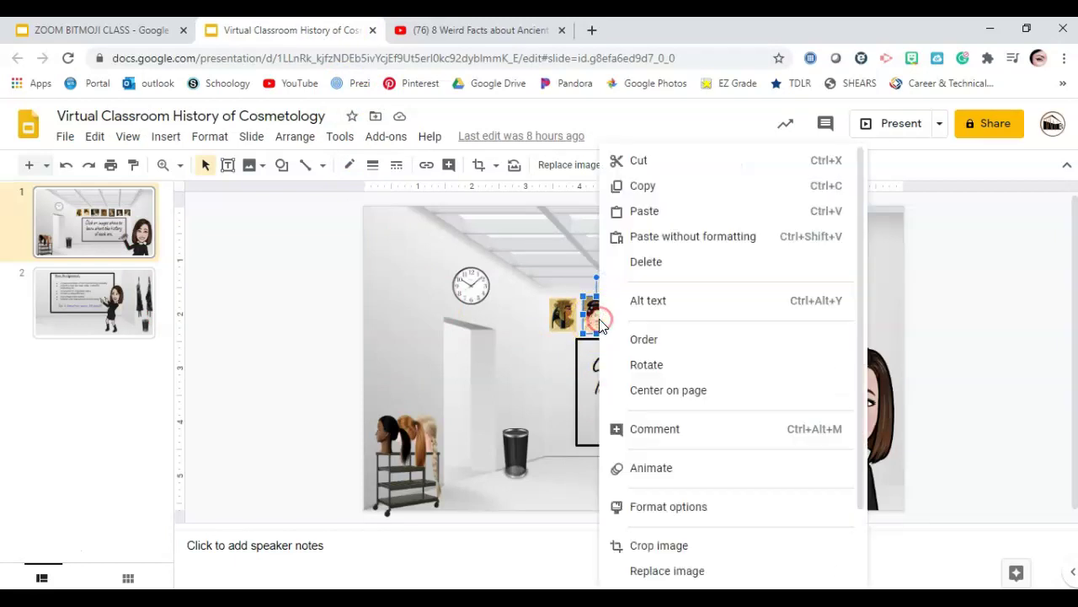
{"action": "left_click", "coordinate": [458, 192]}
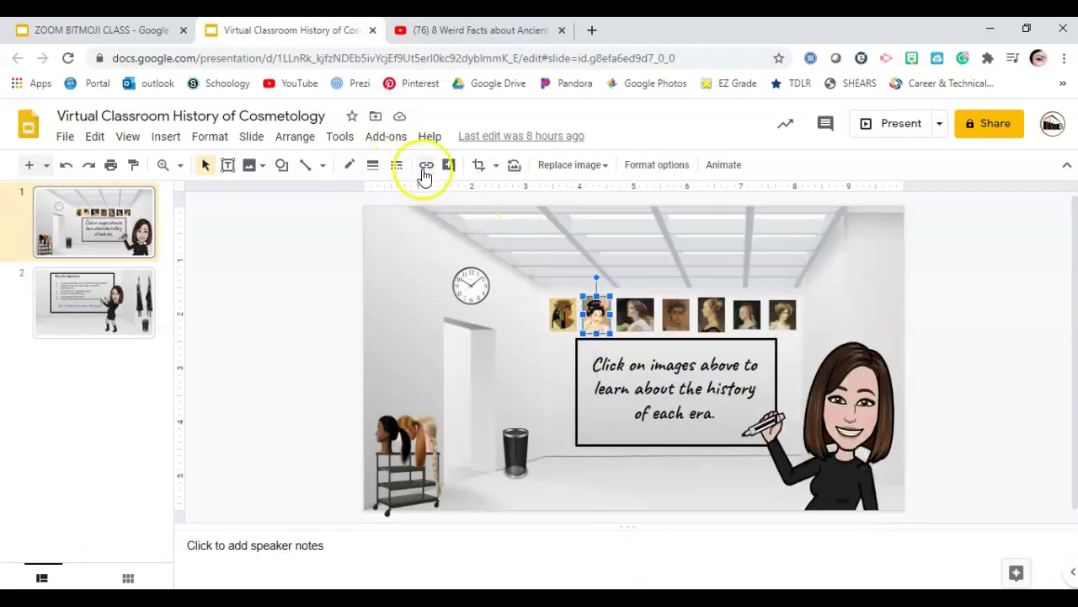
{"action": "right_click", "coordinate": [628, 370]}
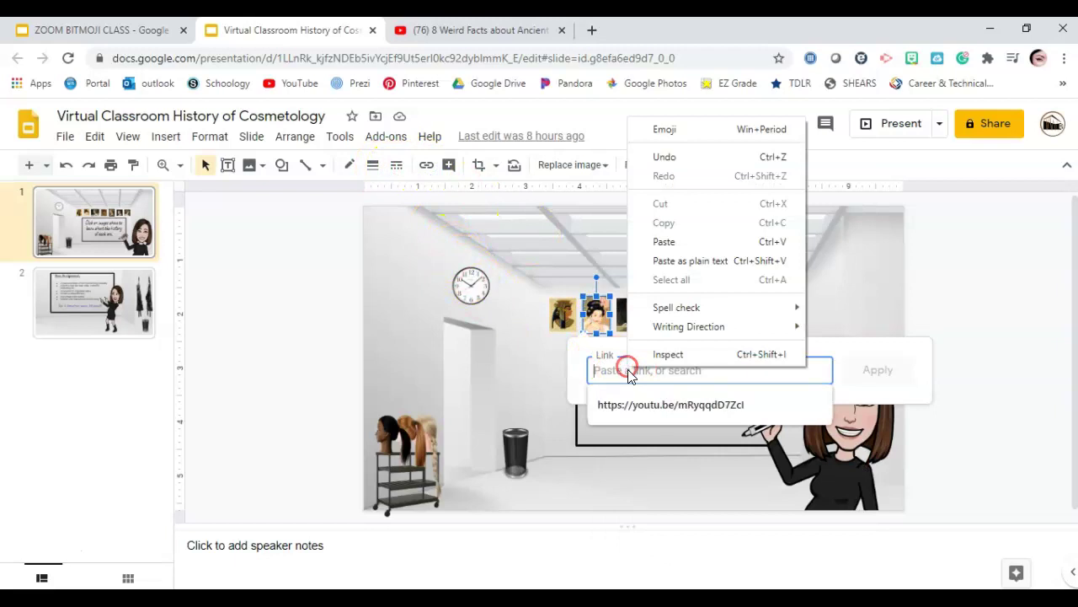
{"action": "left_click", "coordinate": [664, 241]}
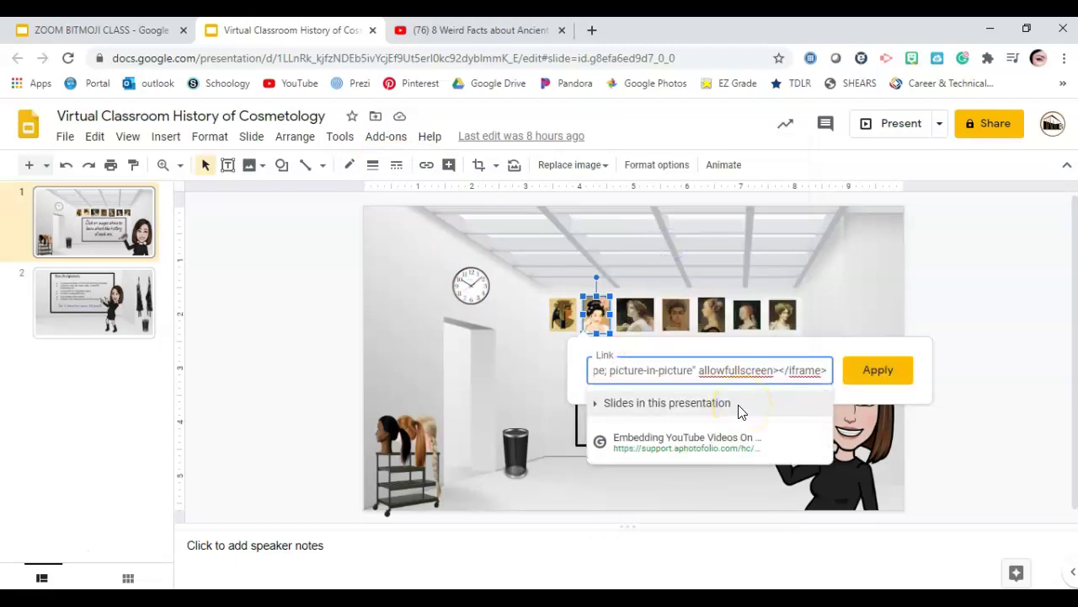
{"action": "left_click", "coordinate": [876, 372]}
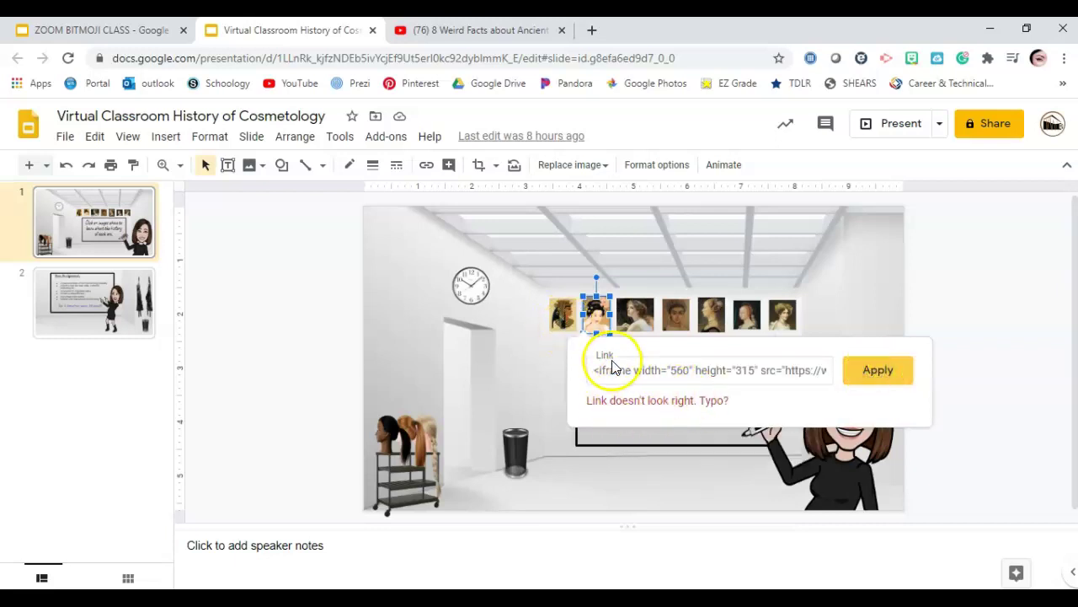
- Clear the pasted embed code from the second portrait's link entry
{"action": "left_click_drag", "start_coordinate": [606, 370], "coordinate": [844, 378]}
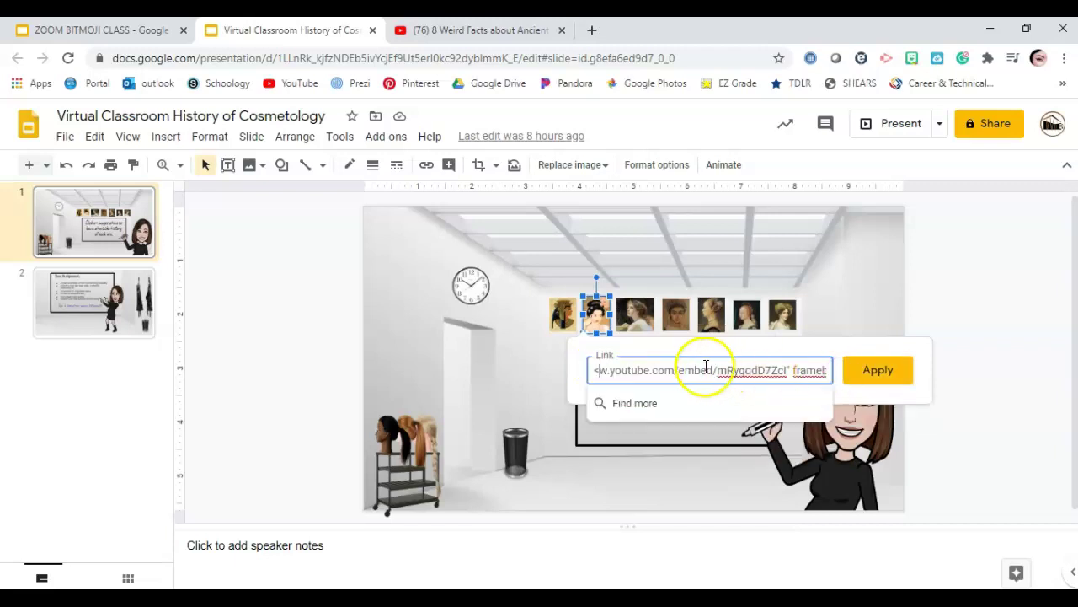
{"action": "left_click", "coordinate": [610, 371]}
{"action": "left_click_drag", "start_coordinate": [610, 370], "coordinate": [818, 373]}
{"action": "left_click", "coordinate": [607, 372]}
{"action": "mouse_move", "coordinate": [595, 370]}
{"action": "left_mouse_down"}
{"action": "mouse_move", "coordinate": [866, 365]}
{"action": "mouse_move", "coordinate": [593, 368]}
{"action": "left_mouse_up"}
{"action": "key", "text": "BackSpace"}
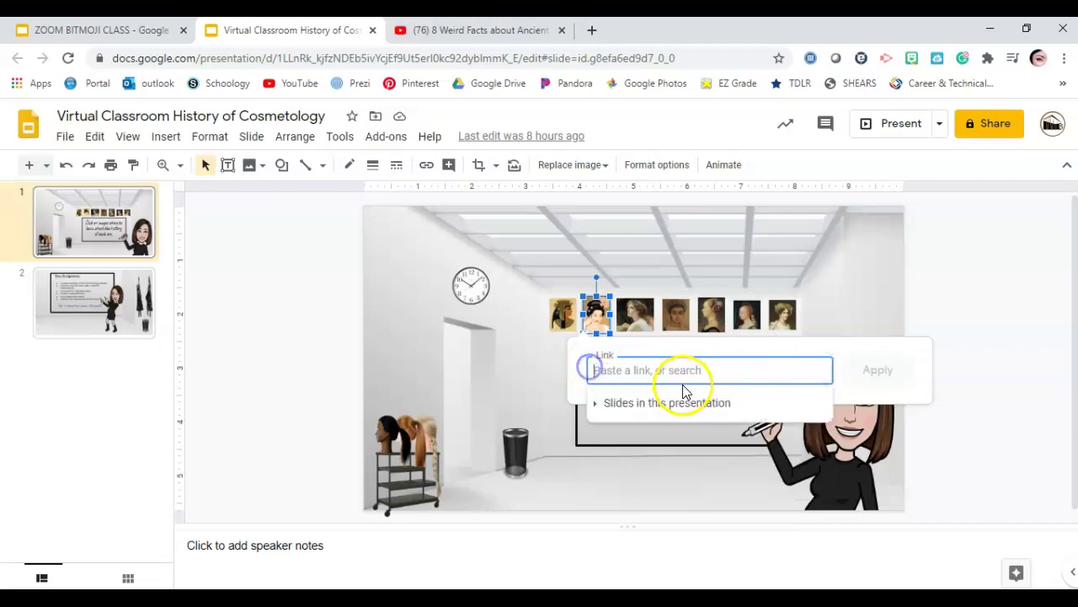
- Close the embed code on the Ancient Egypt makeup video's YouTube page and copy its short share link instead
{"action": "left_click", "coordinate": [426, 31]}
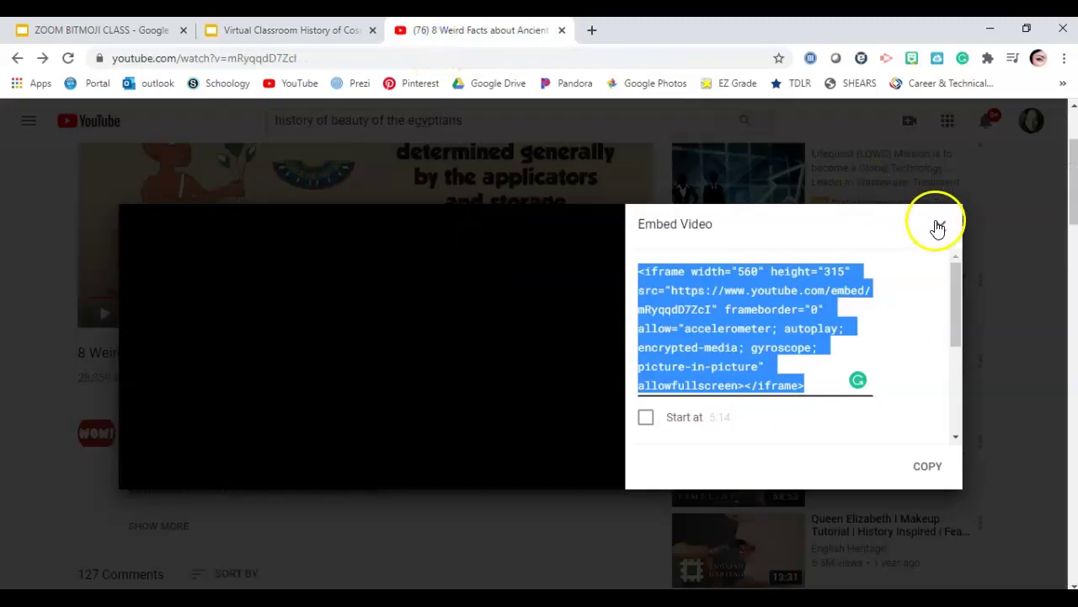
{"action": "left_click", "coordinate": [938, 228]}
{"action": "left_click", "coordinate": [510, 386]}
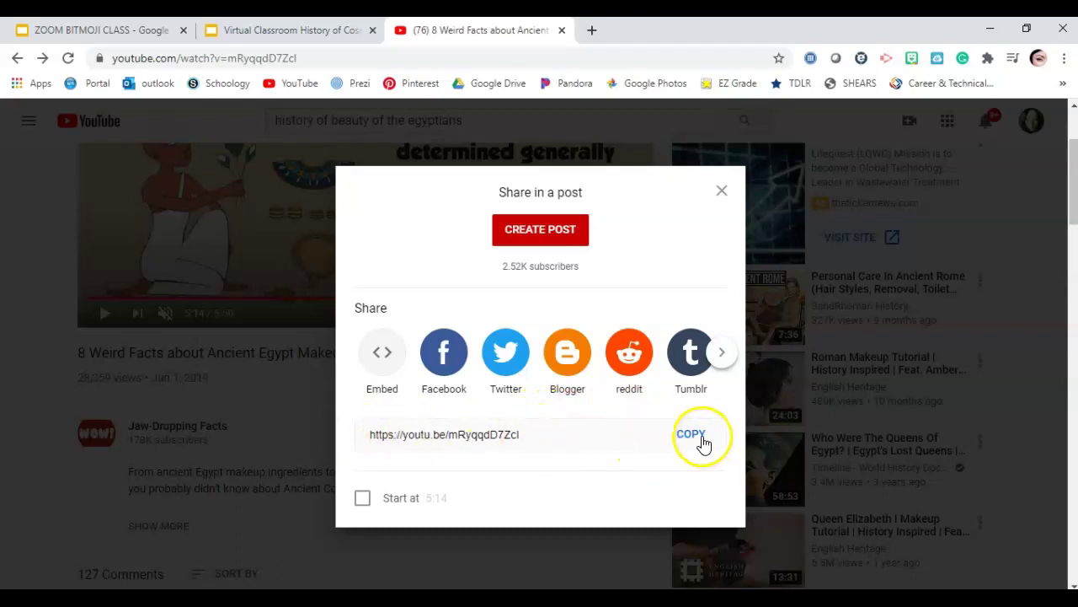
{"action": "left_click", "coordinate": [693, 435]}
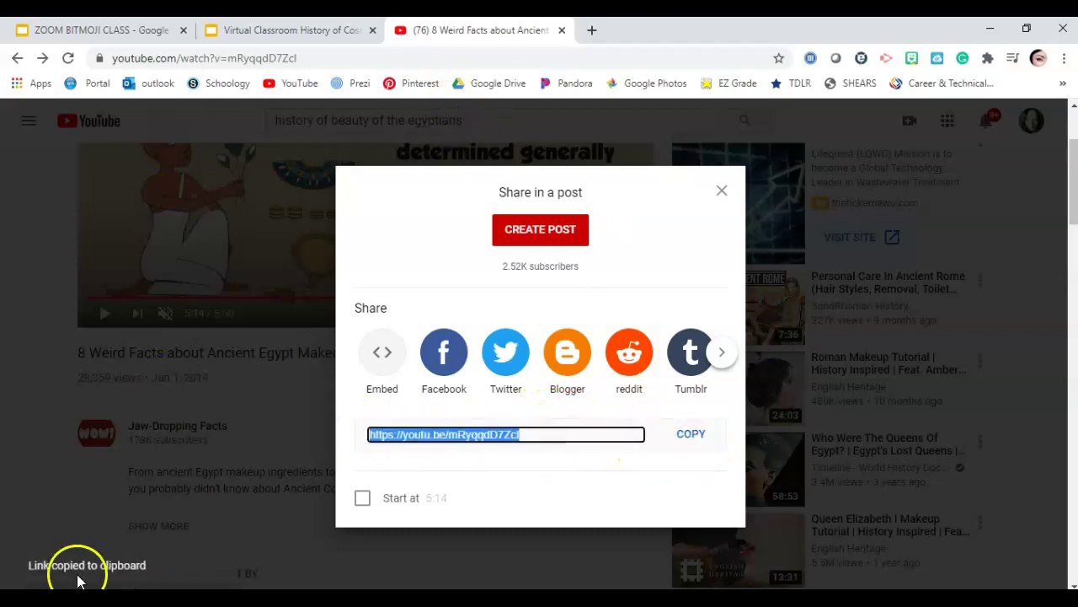
{"action": "left_click", "coordinate": [307, 31]}
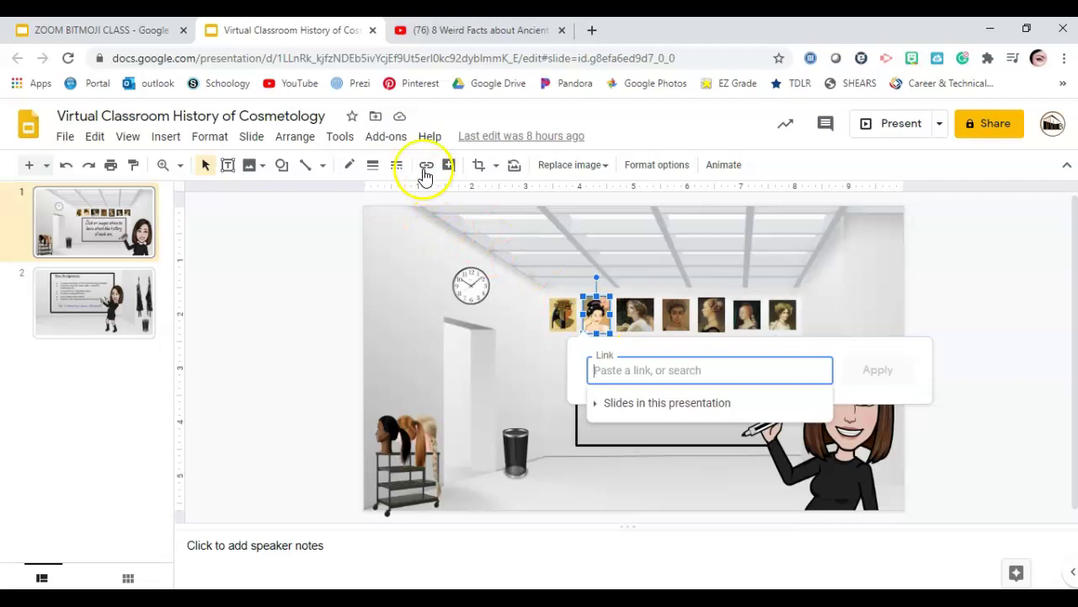
{"action": "right_click", "coordinate": [656, 374]}
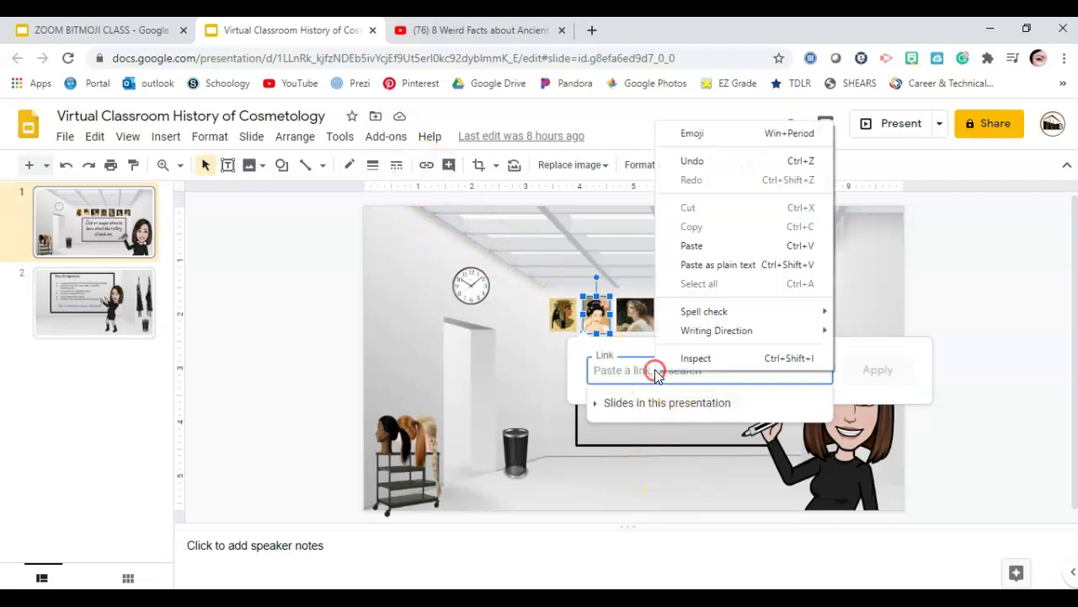
{"action": "left_click", "coordinate": [689, 245]}
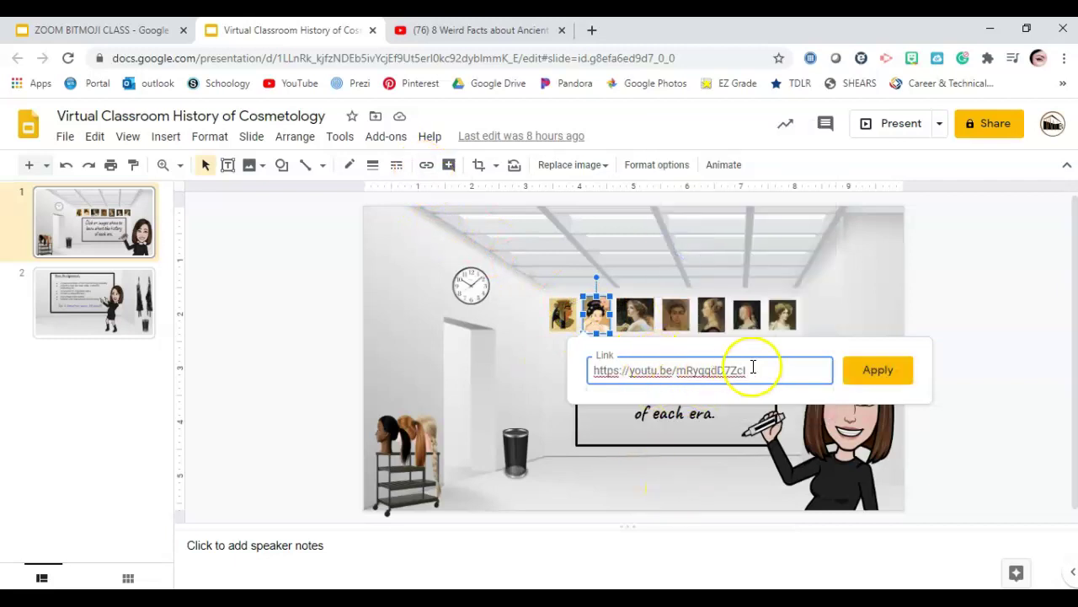
{"action": "left_click", "coordinate": [877, 372]}
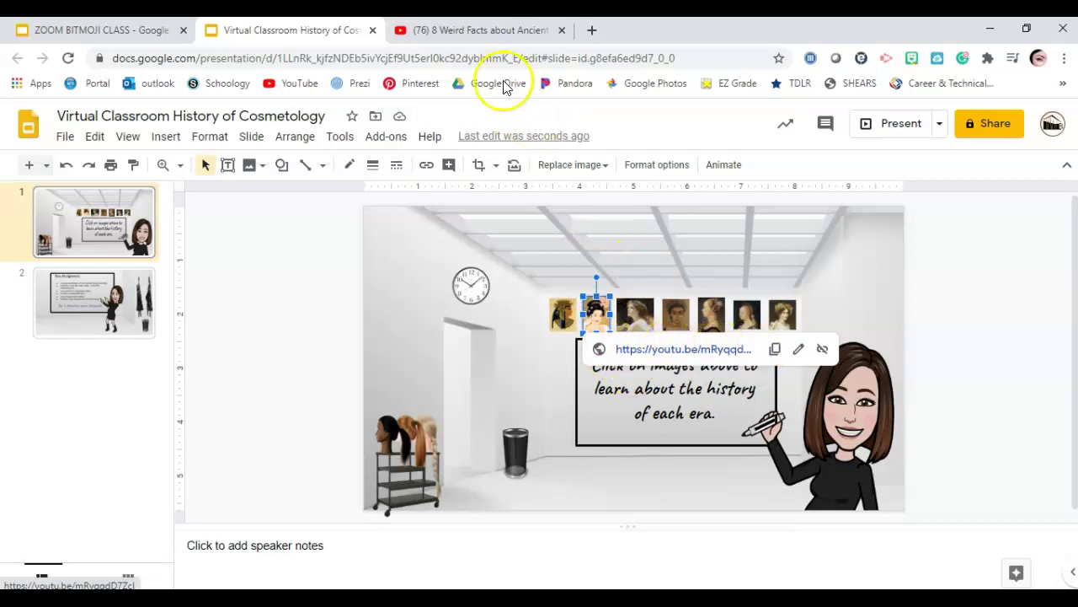
- Return to the YouTube video and view its share link once more, closing the sharing options without copying
{"action": "left_click", "coordinate": [484, 31]}
{"action": "left_click", "coordinate": [799, 219]}
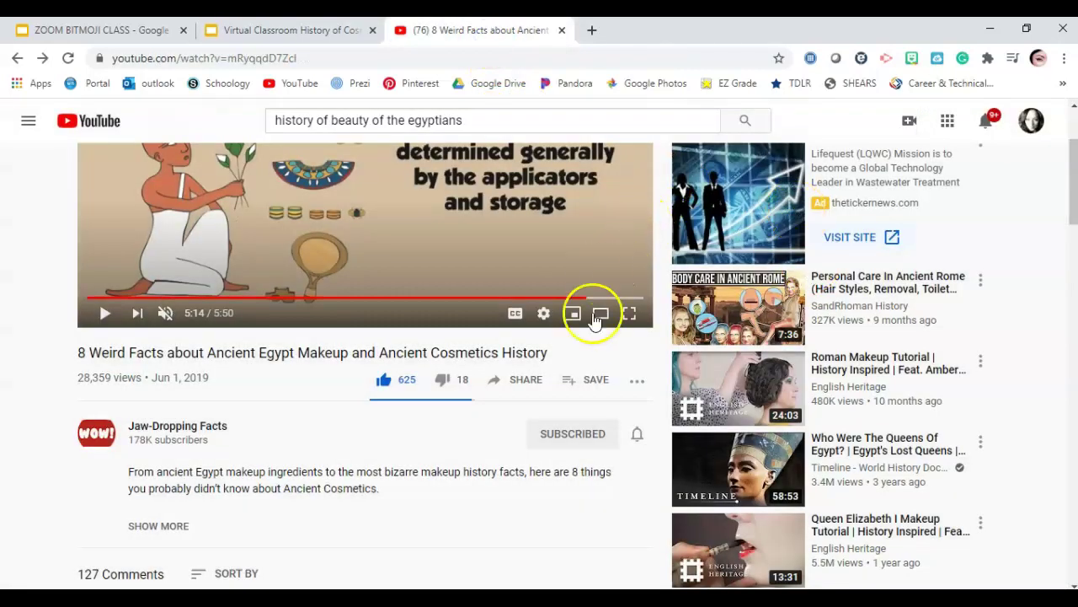
{"action": "left_click", "coordinate": [499, 384]}
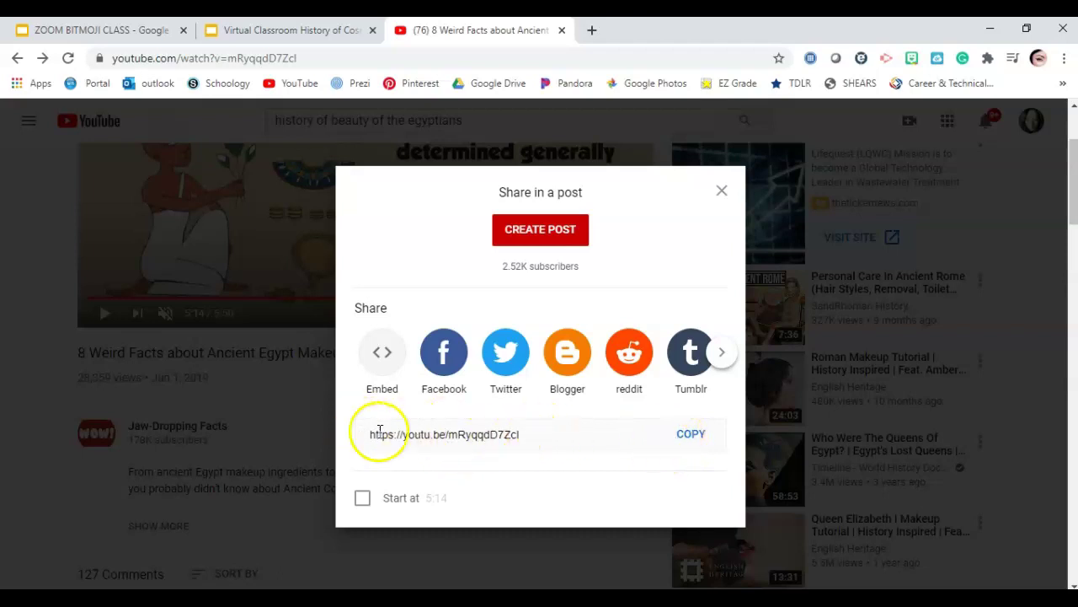
{"action": "left_click", "coordinate": [723, 190]}
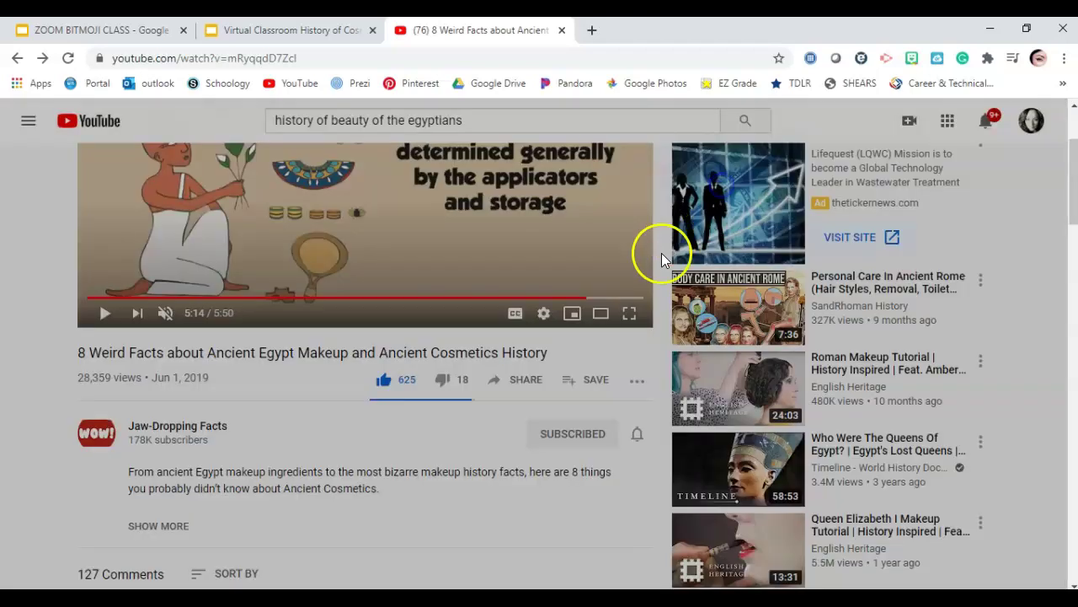
{"action": "scroll", "coordinate": [282, 129], "scroll_direction": "up", "scroll_amount": 2}
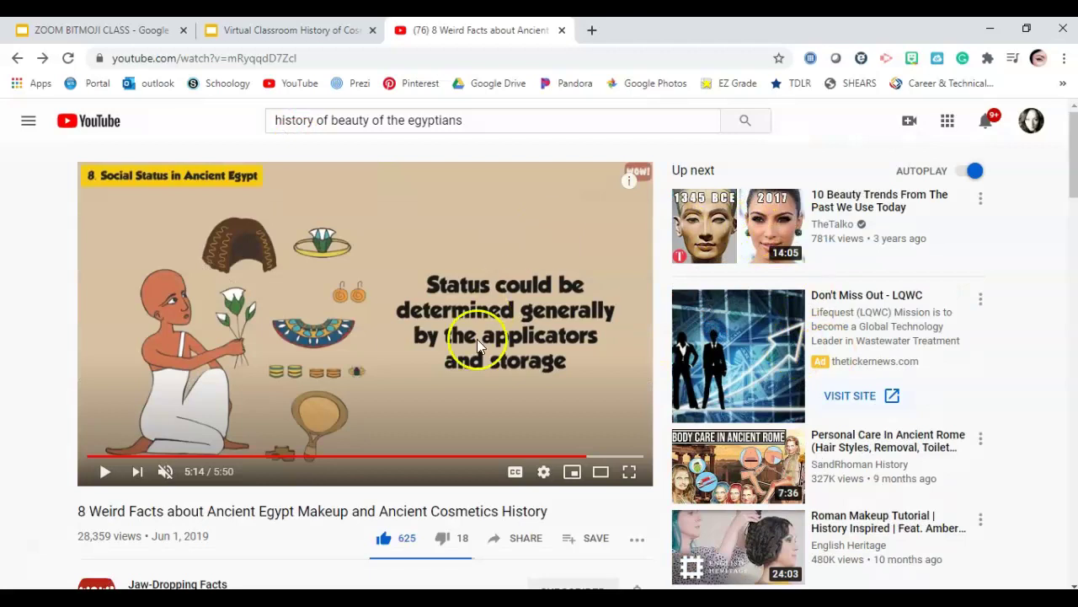
- Jump to the end of the Ancient Egypt makeup video and examine the suggested videos on its page
{"action": "left_click", "coordinate": [640, 462]}
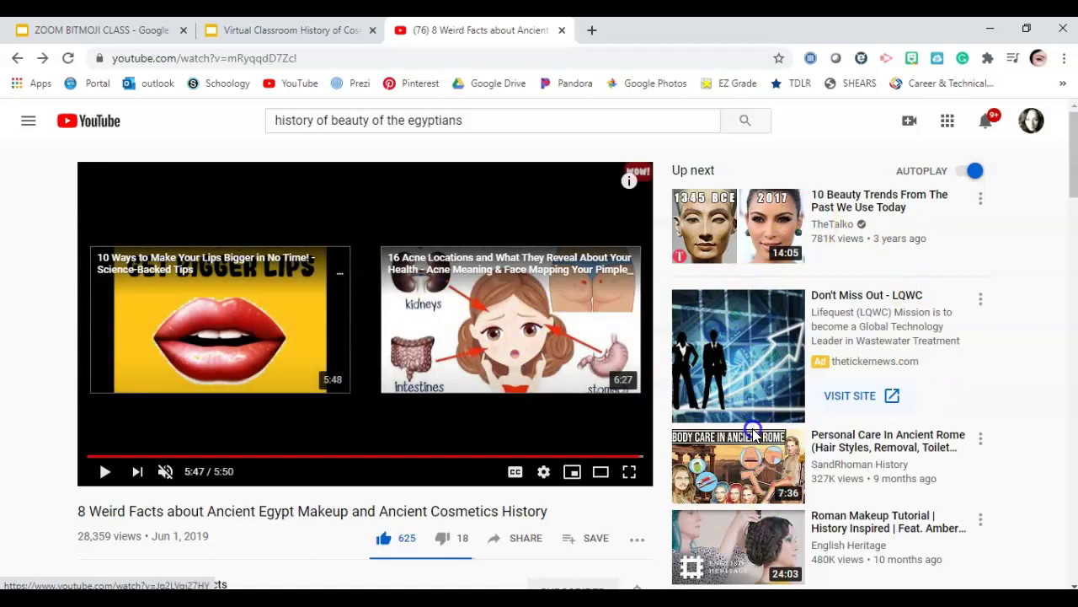
{"action": "scroll", "coordinate": [759, 421], "scroll_direction": "down", "scroll_amount": 5}
{"action": "scroll", "coordinate": [776, 379], "scroll_direction": "up", "scroll_amount": 2}
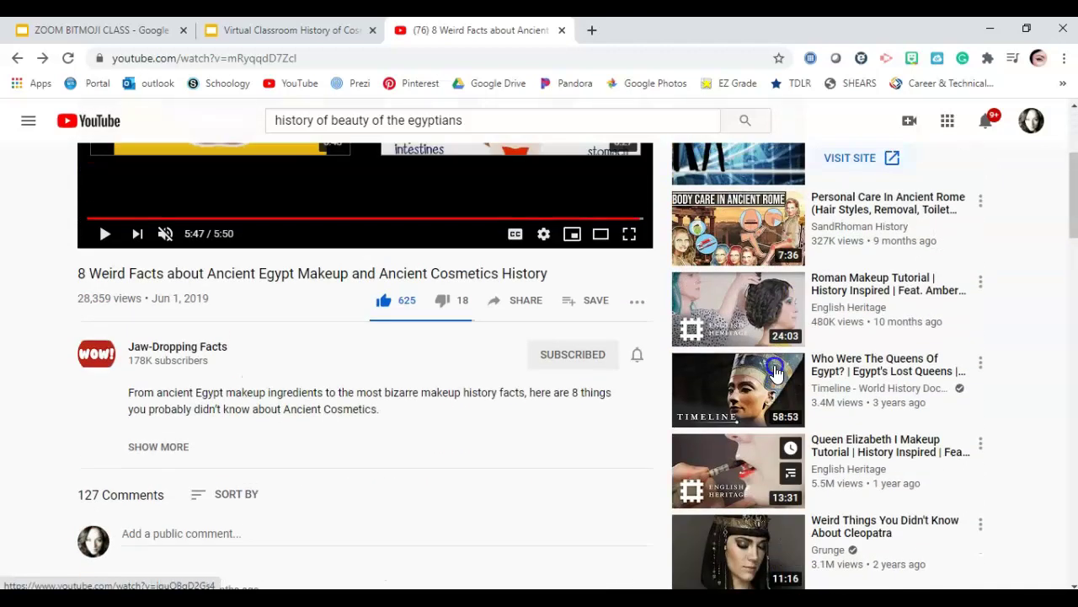
{"action": "scroll", "coordinate": [776, 372], "scroll_direction": "up", "scroll_amount": 3}
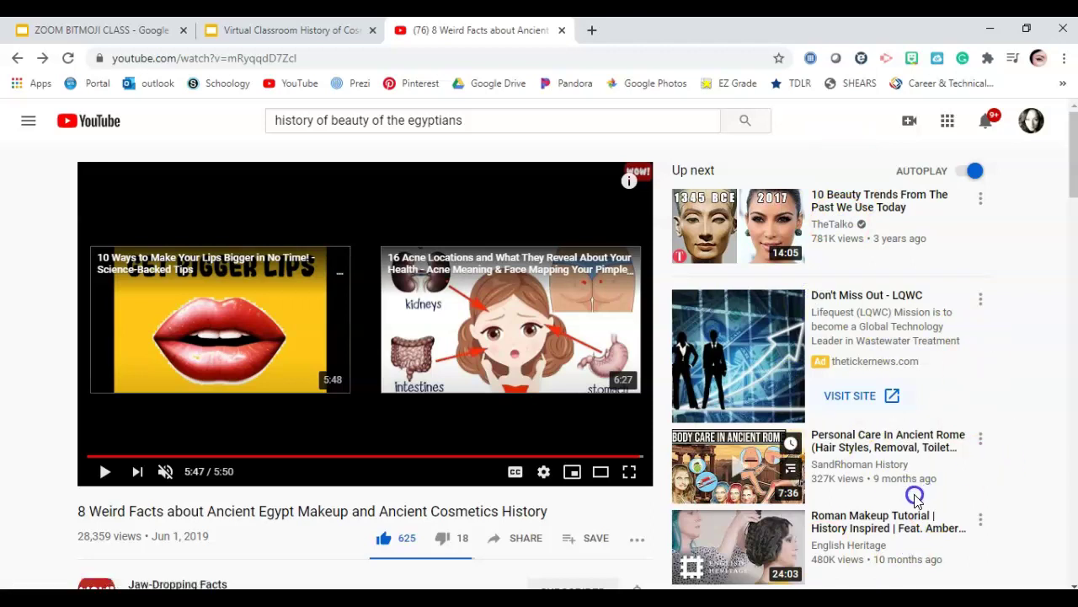
{"action": "scroll", "coordinate": [910, 489], "scroll_direction": "down", "scroll_amount": 1}
{"action": "scroll", "coordinate": [870, 463], "scroll_direction": "down", "scroll_amount": 4}
{"action": "scroll", "coordinate": [871, 447], "scroll_direction": "up", "scroll_amount": 4}
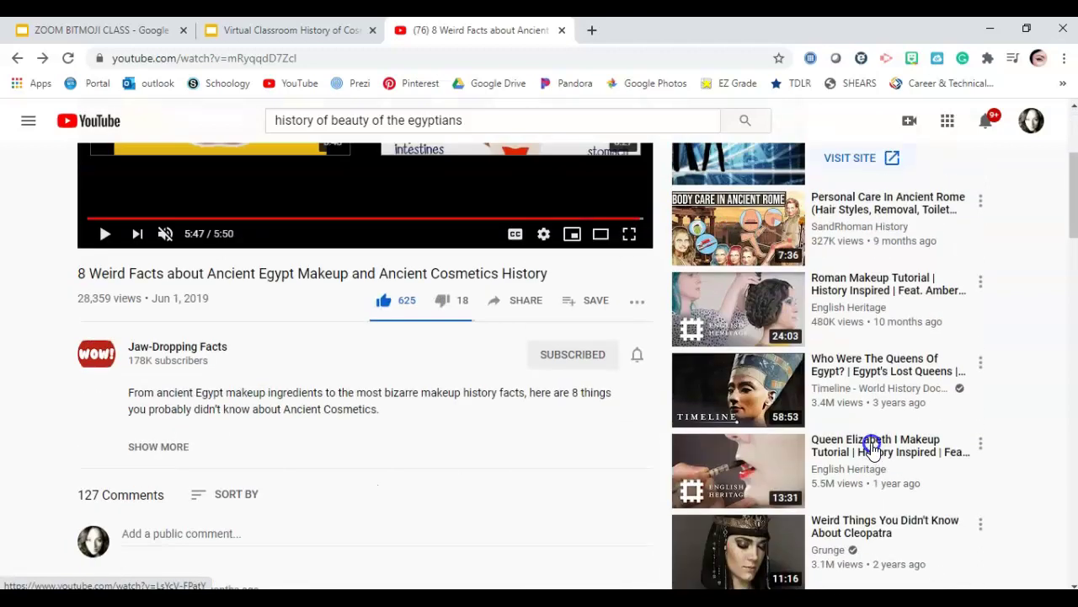
{"action": "scroll", "coordinate": [871, 447], "scroll_direction": "up", "scroll_amount": 1}
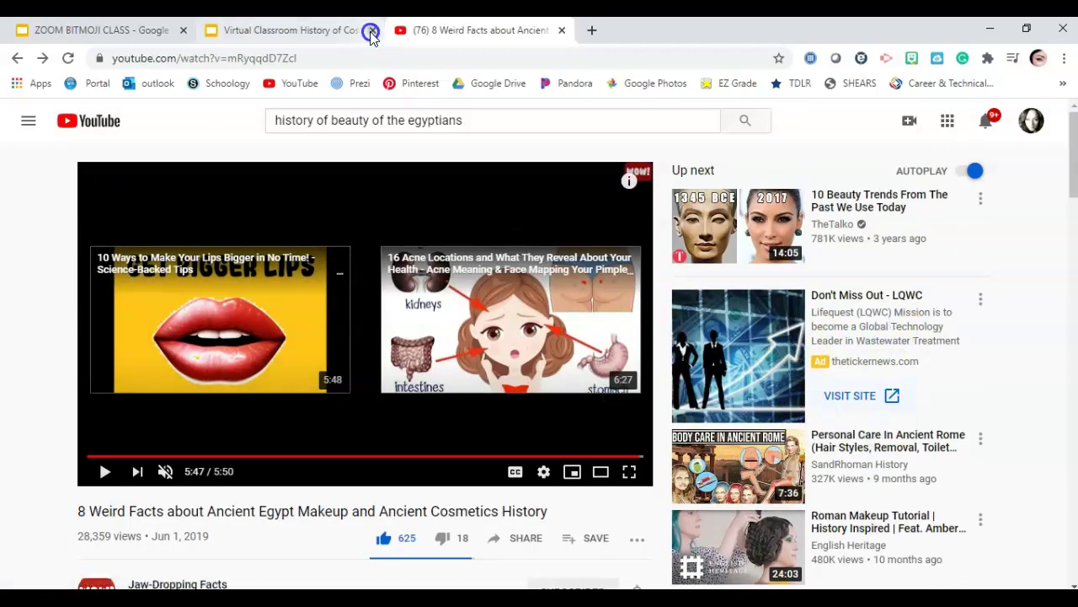
- View the Ancient Egypt makeup video's embed code from its sharing options and close it
{"action": "scroll", "coordinate": [500, 513], "scroll_direction": "down", "scroll_amount": 3}
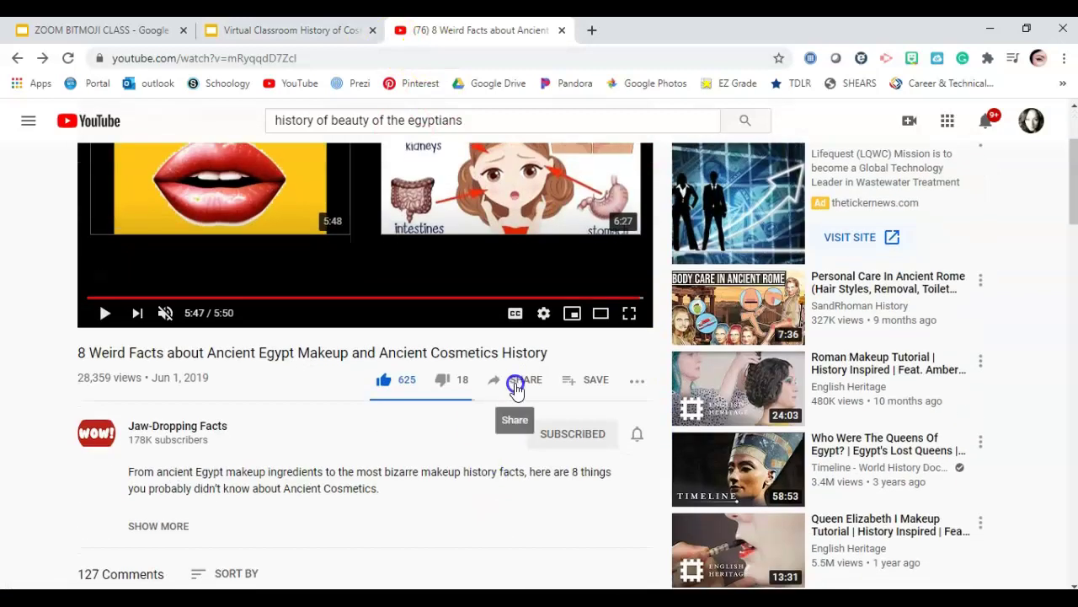
{"action": "left_click", "coordinate": [514, 381]}
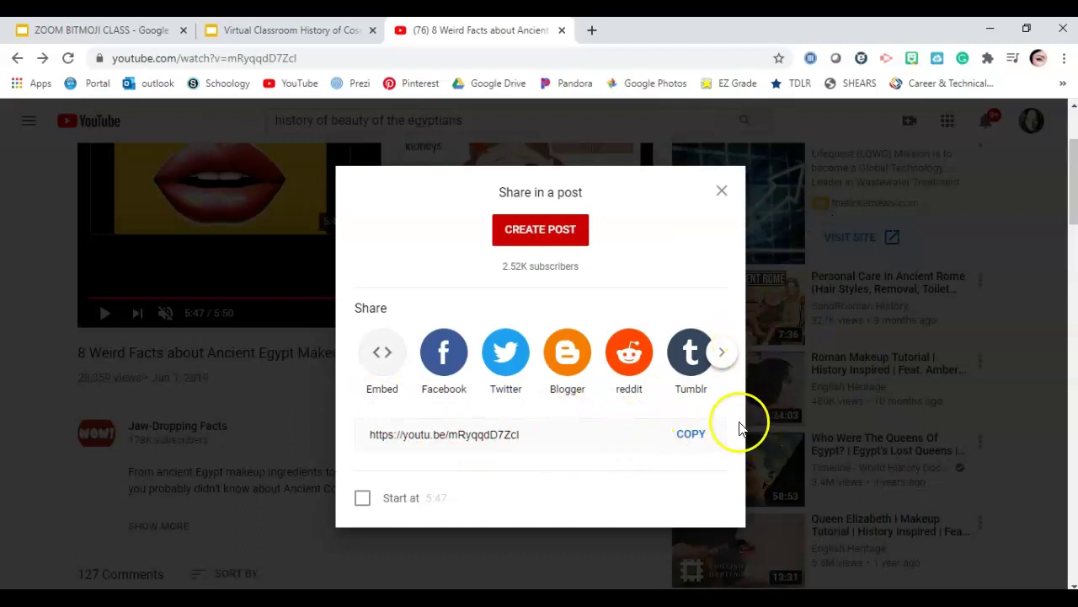
{"action": "left_click", "coordinate": [379, 354]}
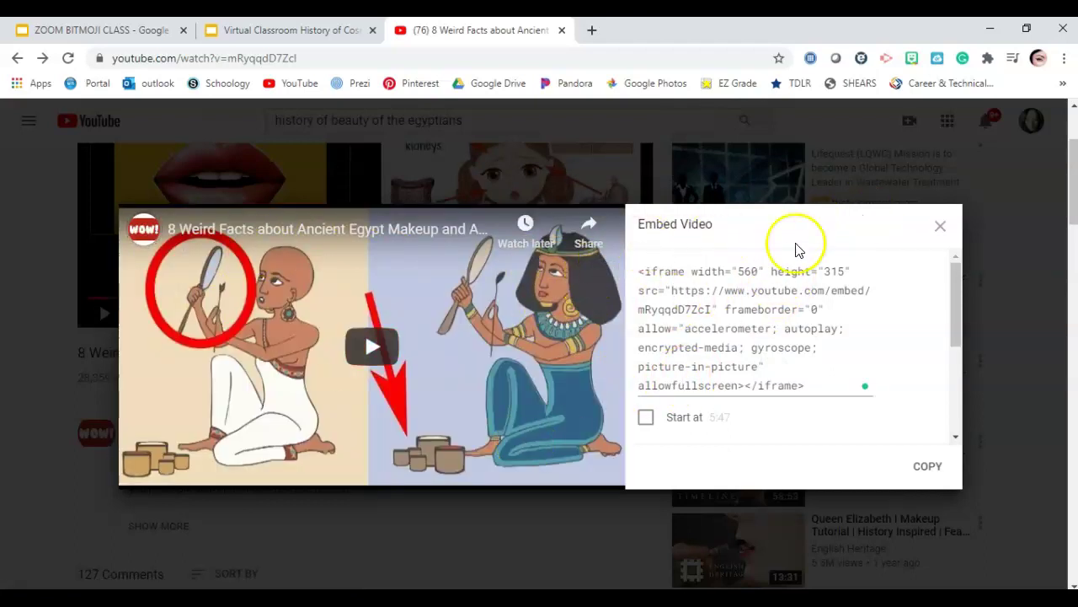
{"action": "left_click", "coordinate": [938, 226]}
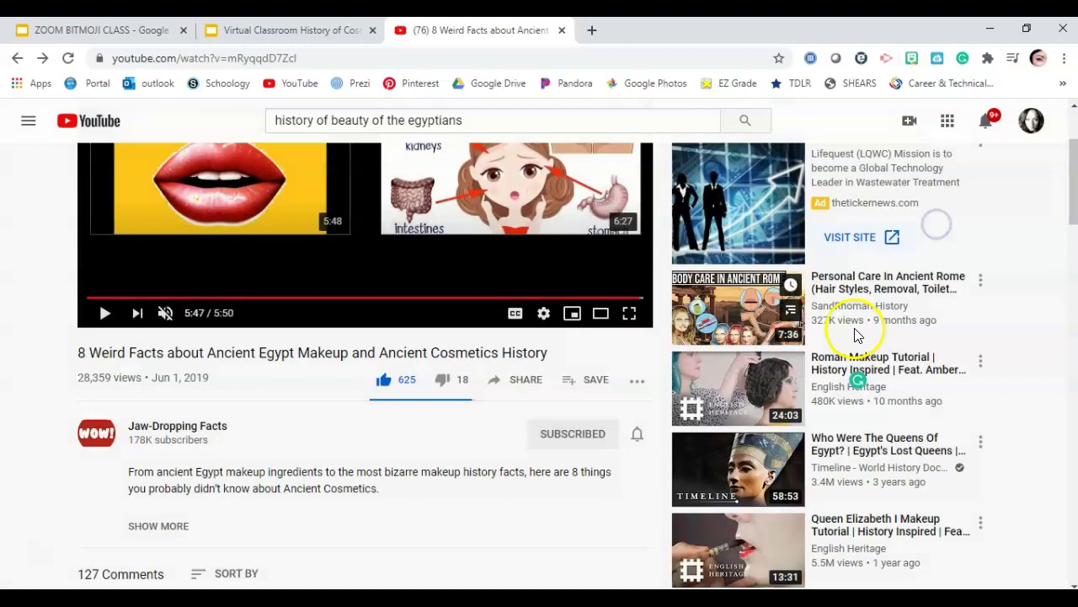
- Browse further through the suggested videos for related clips on beauty history in other eras
{"action": "scroll", "coordinate": [777, 392], "scroll_direction": "down", "scroll_amount": 10}
{"action": "scroll", "coordinate": [777, 404], "scroll_direction": "down", "scroll_amount": 5}
{"action": "scroll", "coordinate": [775, 397], "scroll_direction": "up", "scroll_amount": 12}
{"action": "scroll", "coordinate": [777, 397], "scroll_direction": "up", "scroll_amount": 5}
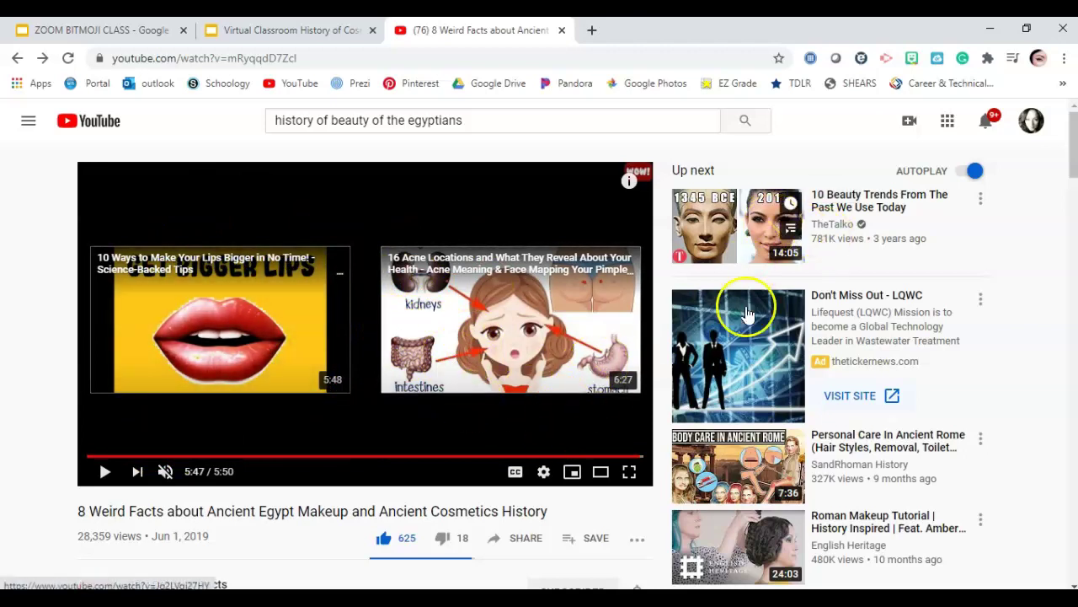
{"action": "scroll", "coordinate": [759, 459], "scroll_direction": "down", "scroll_amount": 2}
{"action": "scroll", "coordinate": [759, 454], "scroll_direction": "down", "scroll_amount": 3}
{"action": "scroll", "coordinate": [775, 443], "scroll_direction": "up", "scroll_amount": 5}
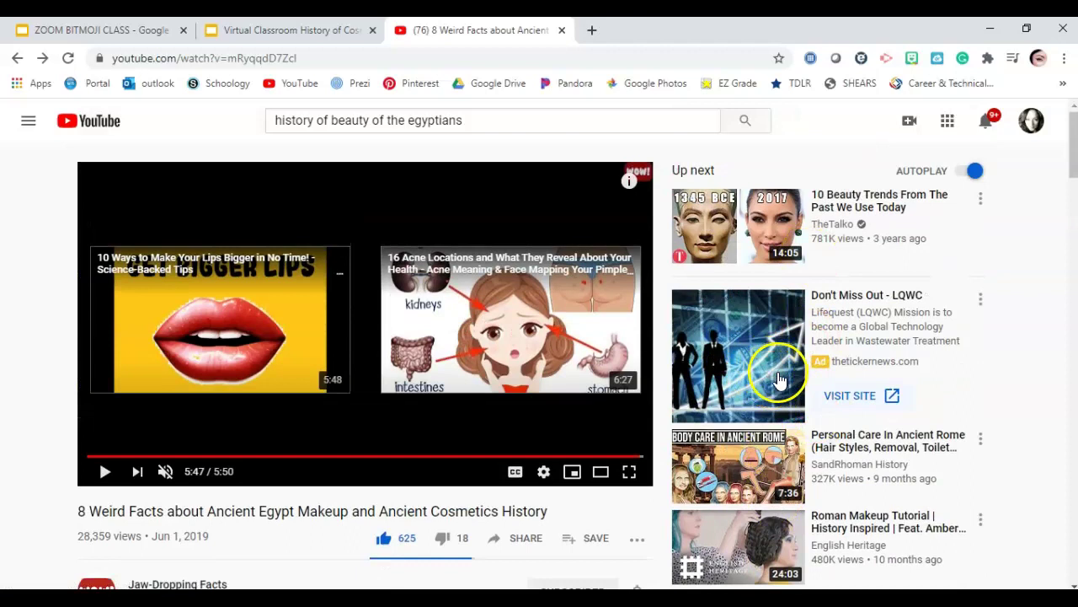
{"action": "scroll", "coordinate": [848, 412], "scroll_direction": "down", "scroll_amount": 2}
{"action": "scroll", "coordinate": [850, 410], "scroll_direction": "down", "scroll_amount": 1}
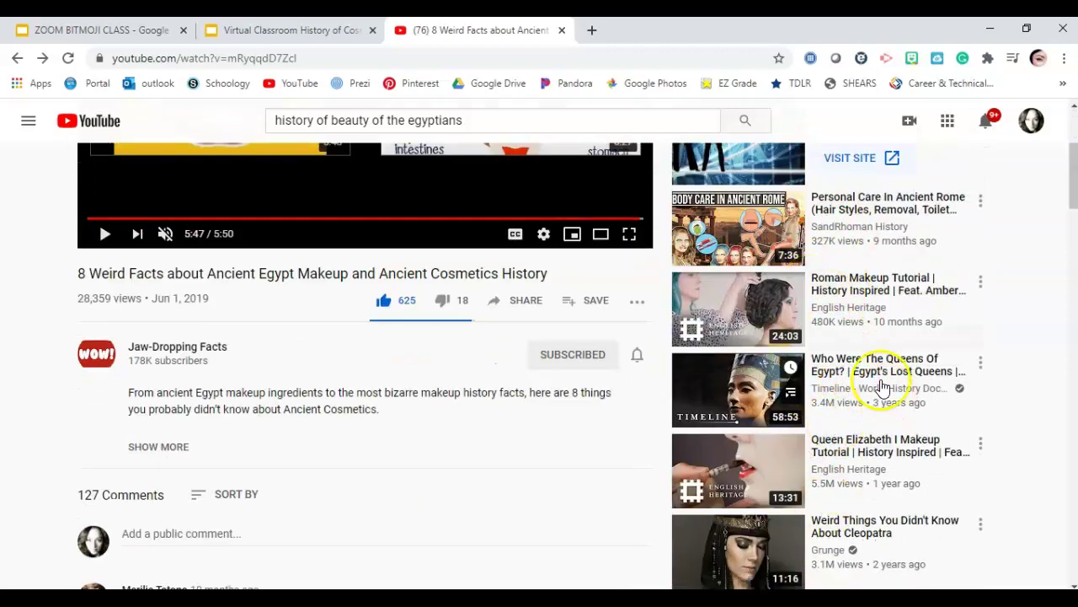
{"action": "scroll", "coordinate": [859, 387], "scroll_direction": "up", "scroll_amount": 3}
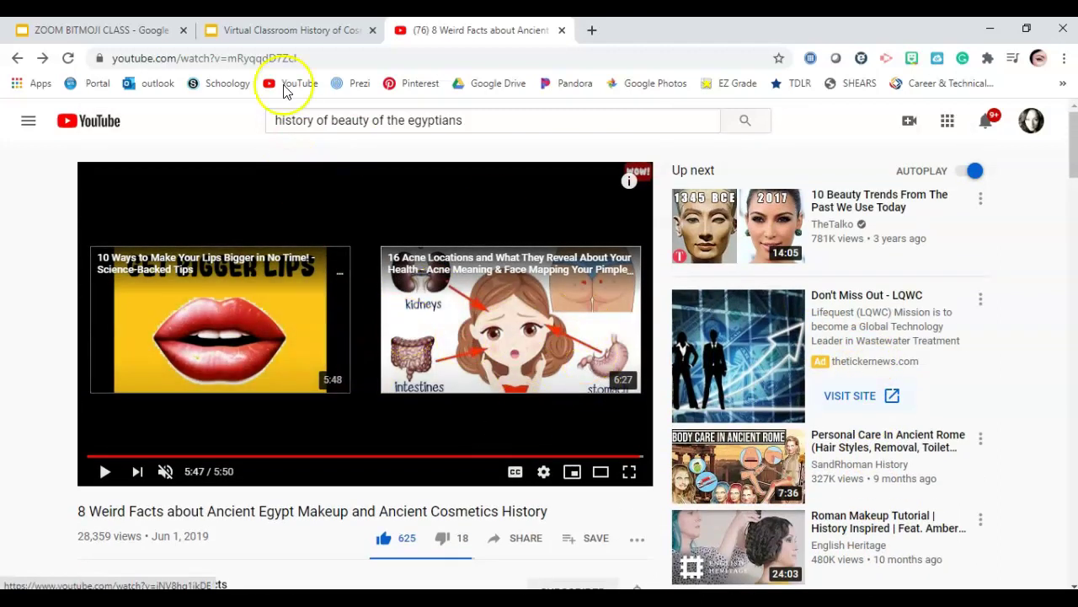
- Copy a share link to the Ancient Egypt makeup video with its start time set to 2:37
{"action": "left_click", "coordinate": [253, 31]}
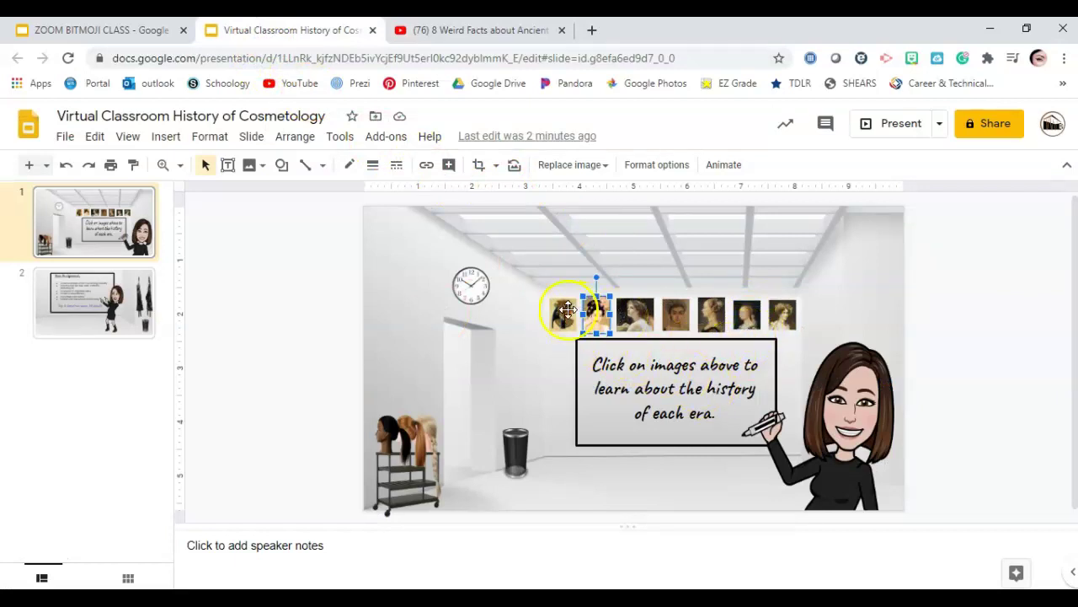
{"action": "left_click", "coordinate": [506, 39]}
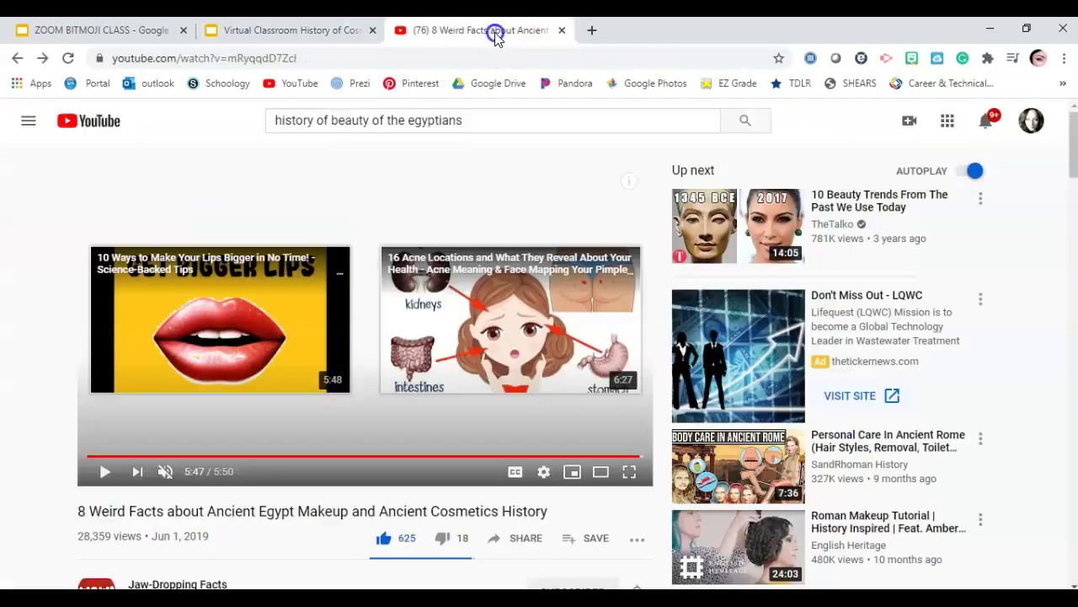
{"action": "left_click", "coordinate": [506, 536]}
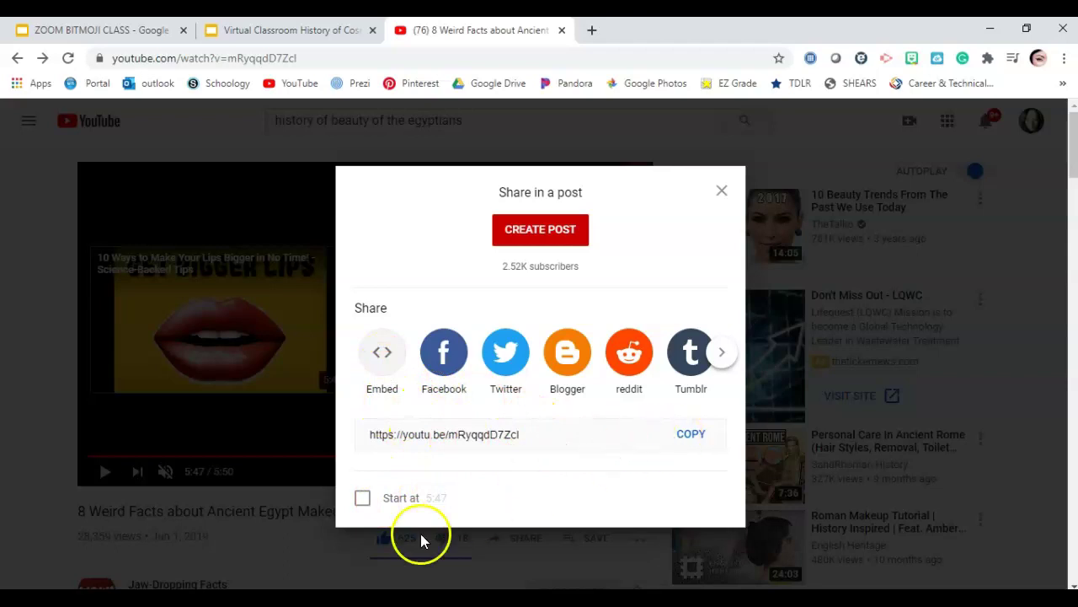
{"action": "left_click", "coordinate": [362, 500]}
{"action": "left_click_drag", "start_coordinate": [450, 497], "coordinate": [427, 498]}
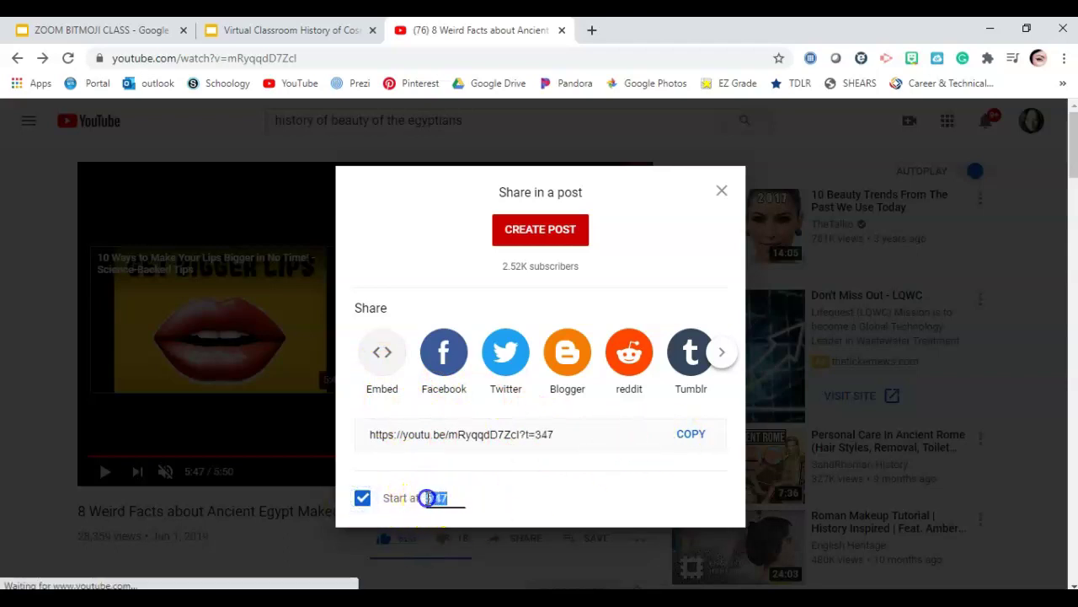
{"action": "type", "text": "2"}
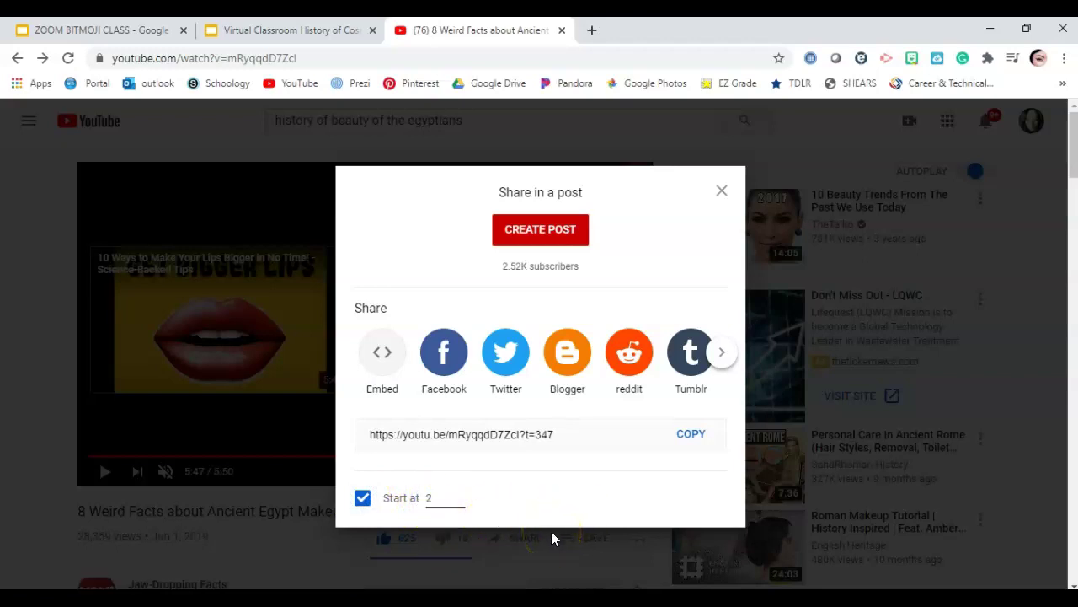
{"action": "type", "text": ":00"}
{"action": "key", "text": "BackSpace"}
{"action": "key", "text": "BackSpace"}
{"action": "type", "text": "37"}
{"action": "left_click", "coordinate": [691, 436]}
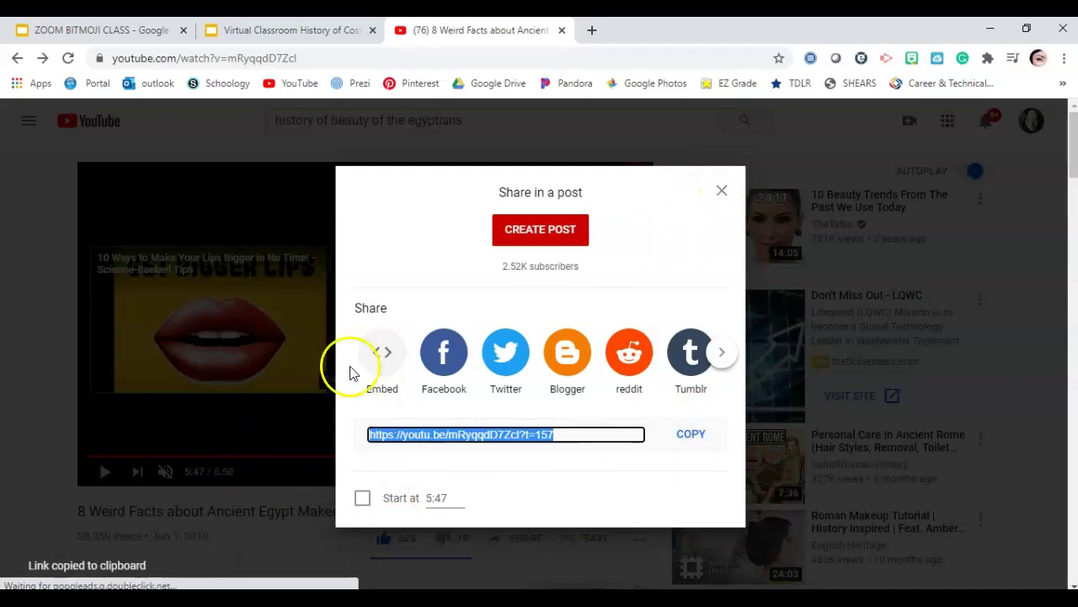
- Inspect the start-time option in the video's embed settings and close them
{"action": "left_click", "coordinate": [393, 356]}
{"action": "left_click", "coordinate": [648, 437]}
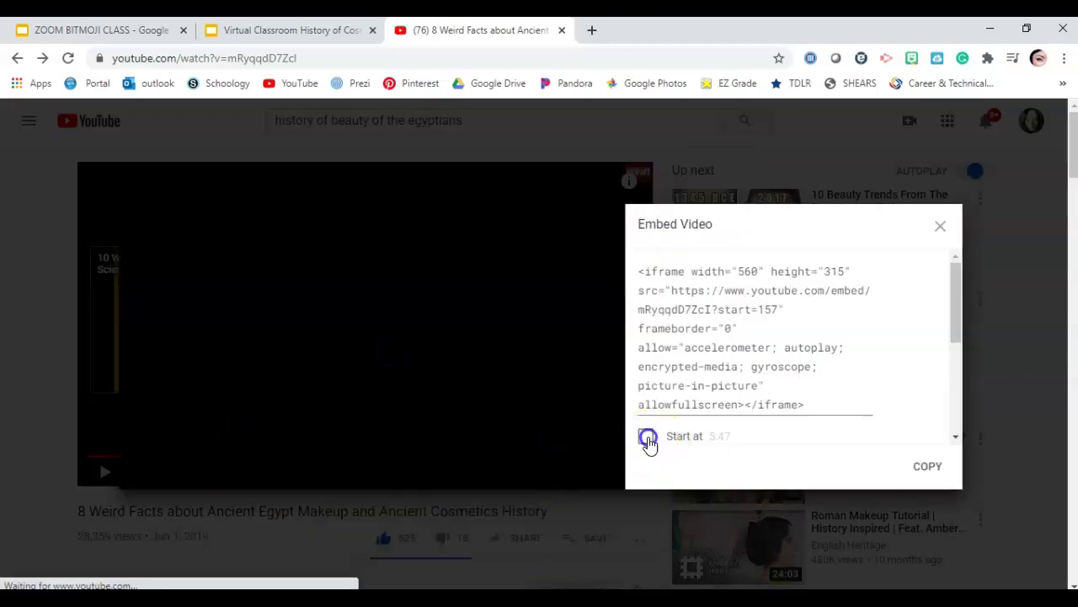
{"action": "left_click", "coordinate": [941, 226]}
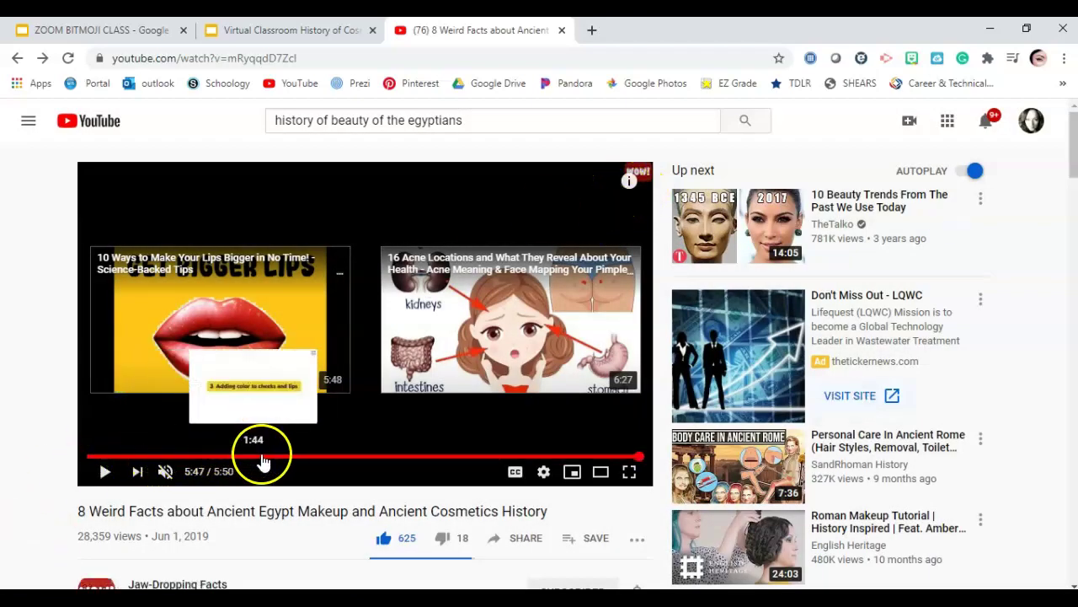
- Move the video to about 2:36 and return to the Virtual Classroom History of Cosmetology presentation
{"action": "left_click", "coordinate": [337, 457]}
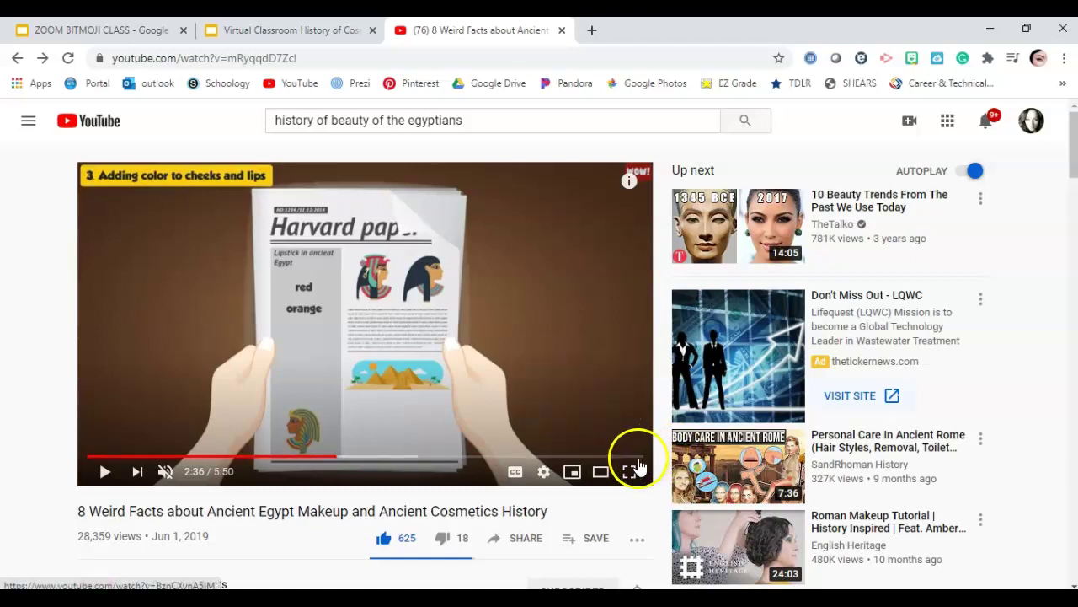
{"action": "left_click", "coordinate": [280, 31]}
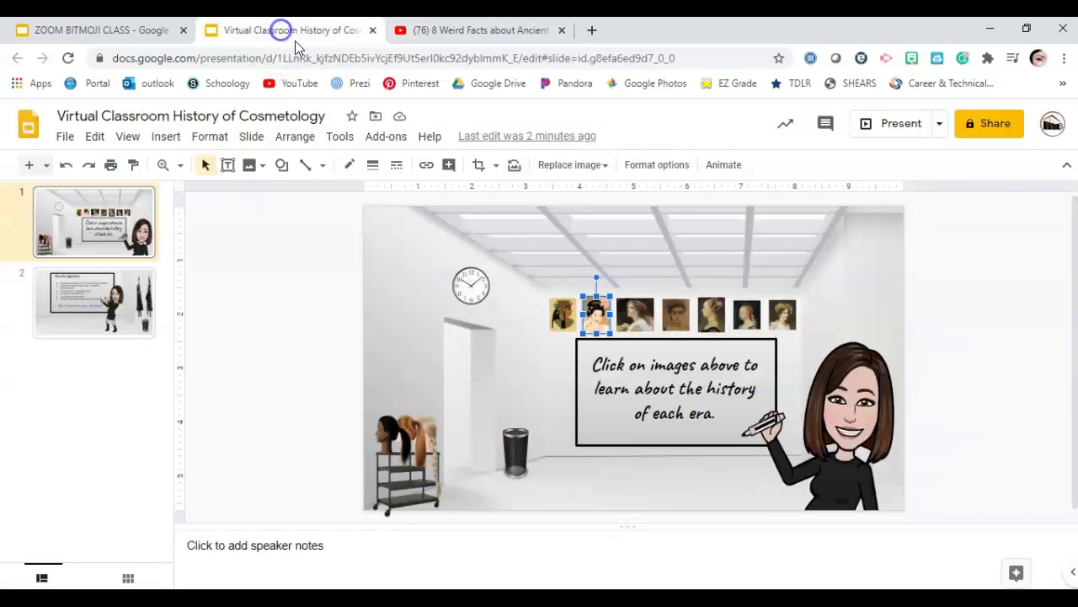